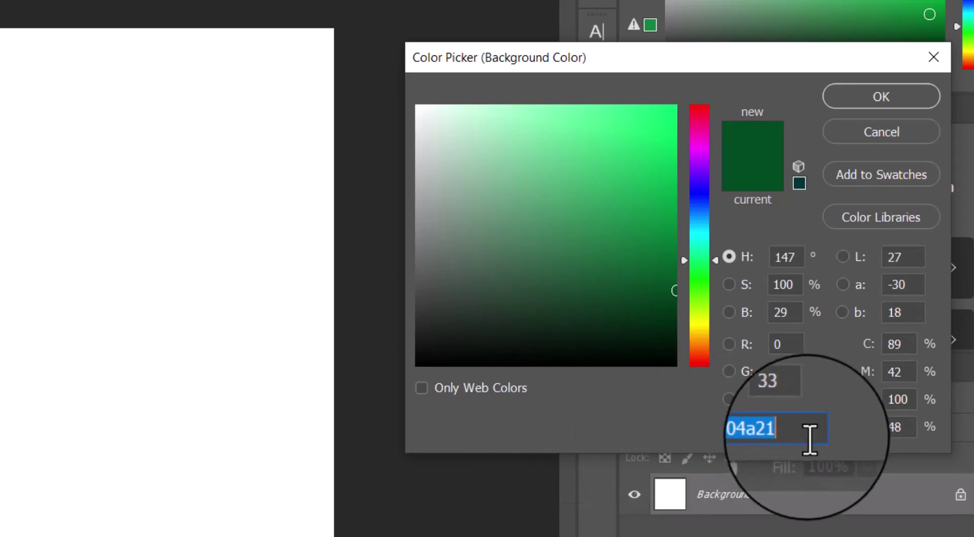
# - Confirm the dark green colour #004a21 and fill the Background layer with it using the Paint Bucket
pyautogui.click(879, 96)
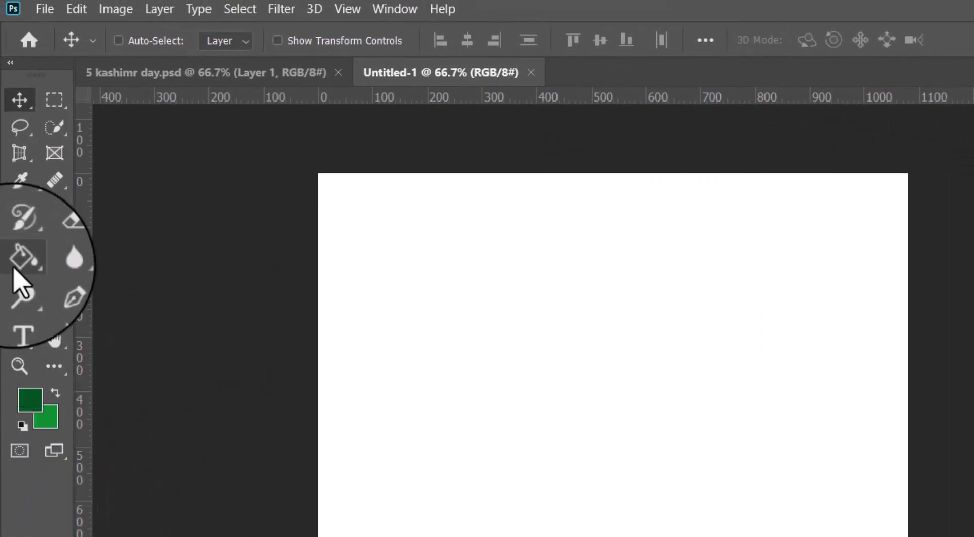
pyautogui.click(21, 261)
pyautogui.click(33, 279)
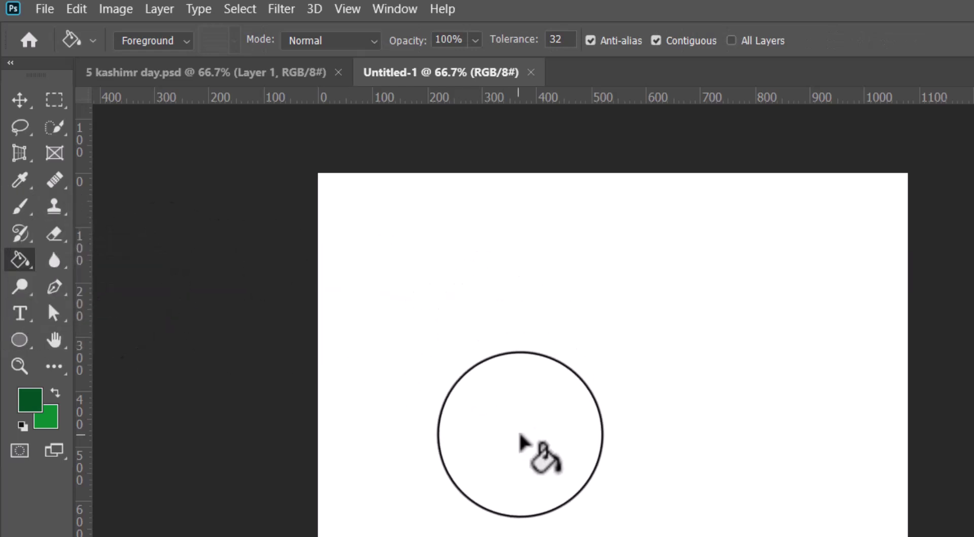
pyautogui.click(522, 436)
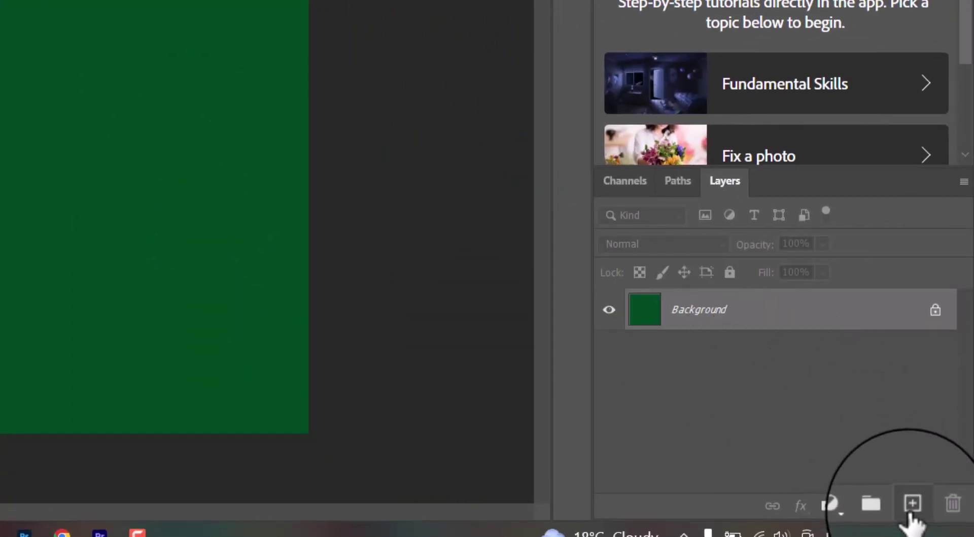
# - Add a new layer and paint a large soft light-green glow at the canvas centre with a brush of size 1214
pyautogui.click(911, 511)
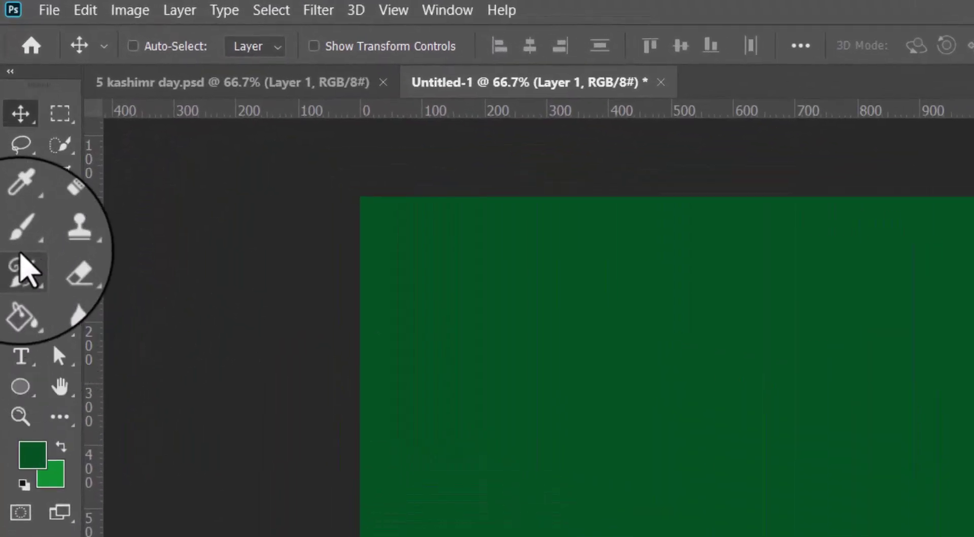
pyautogui.click(20, 231)
pyautogui.moveTo(622, 422)
pyautogui.mouseDown()
pyautogui.moveTo(620, 479)
pyautogui.moveTo(635, 359)
pyautogui.moveTo(600, 224)
pyautogui.moveTo(837, 174)
pyautogui.moveTo(738, 64)
pyautogui.moveTo(743, 209)
pyautogui.moveTo(668, 499)
pyautogui.mouseUp()
pyautogui.press('x')
pyautogui.click(667, 498)
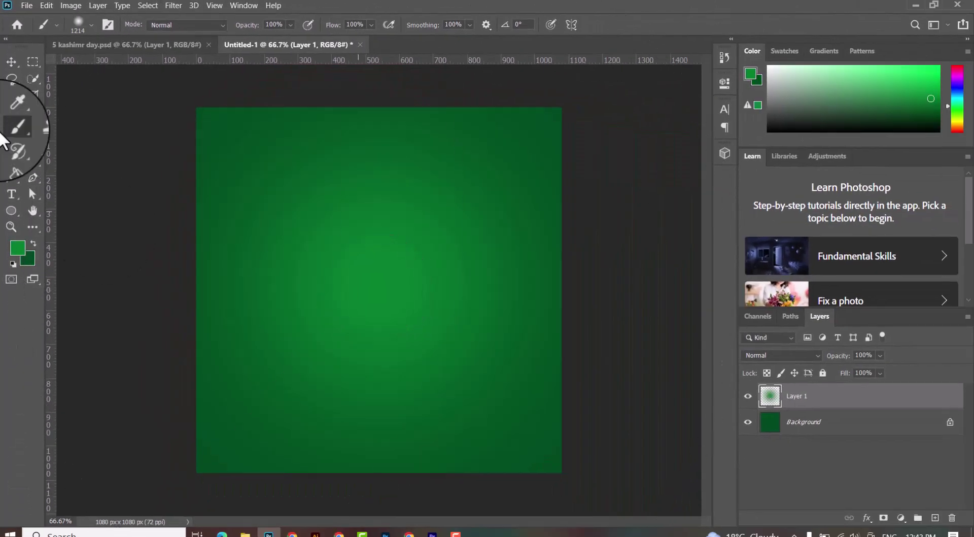
pyautogui.click(11, 62)
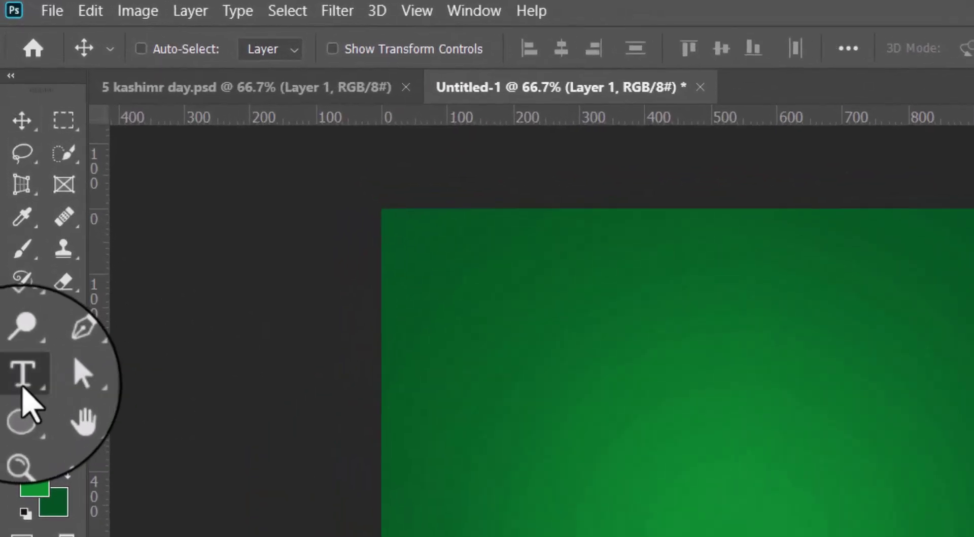
# - Add a text layer reading "5" near the centre of the canvas
pyautogui.click(15, 275)
pyautogui.click(528, 391)
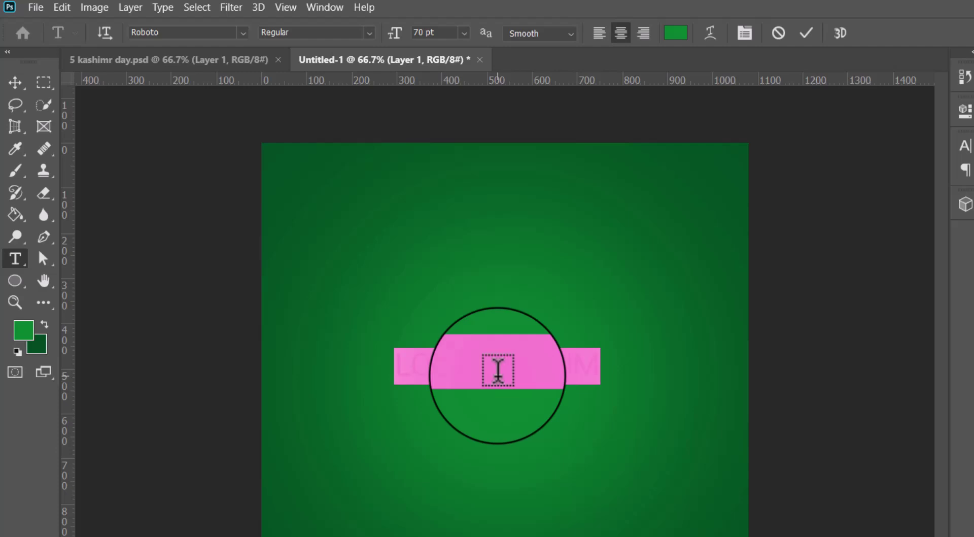
pyautogui.click(498, 370)
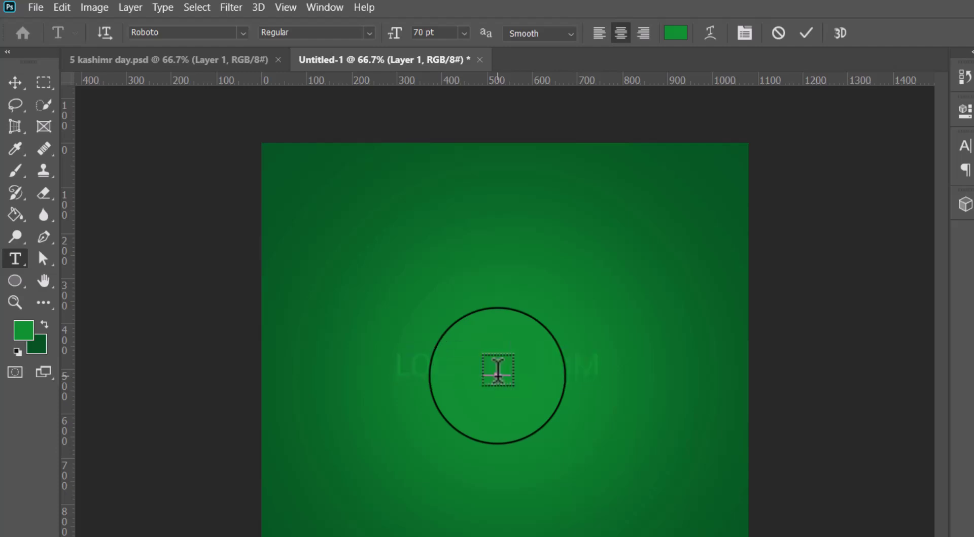
pyautogui.click(807, 33)
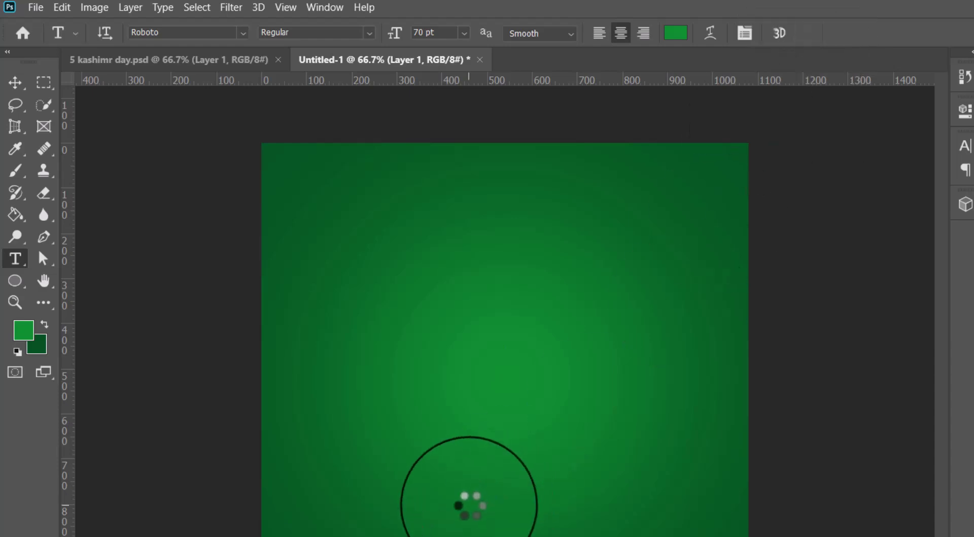
pyautogui.click(16, 82)
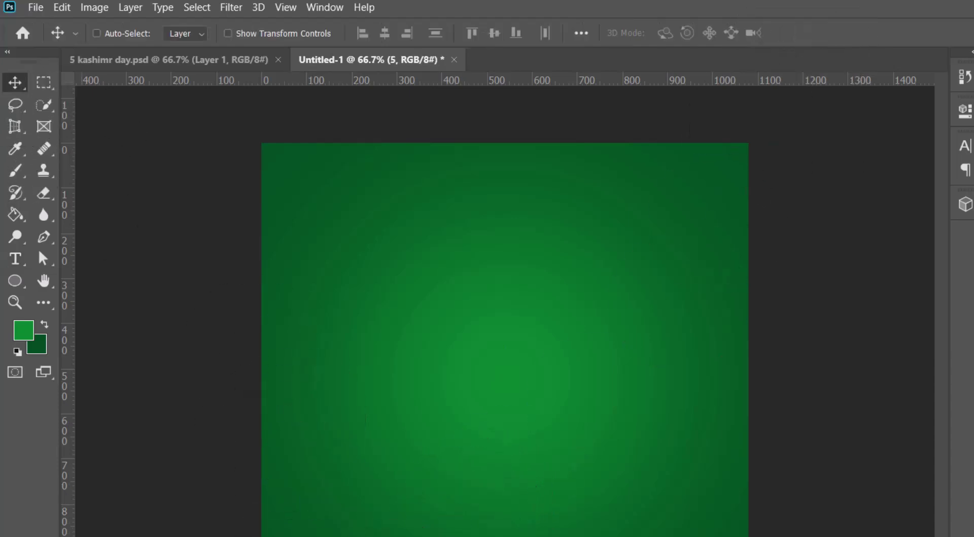
# - Place the "flag" image from the kashmir day folder into the Untitled-1 document
pyautogui.hotkey('alt', 'Tab')
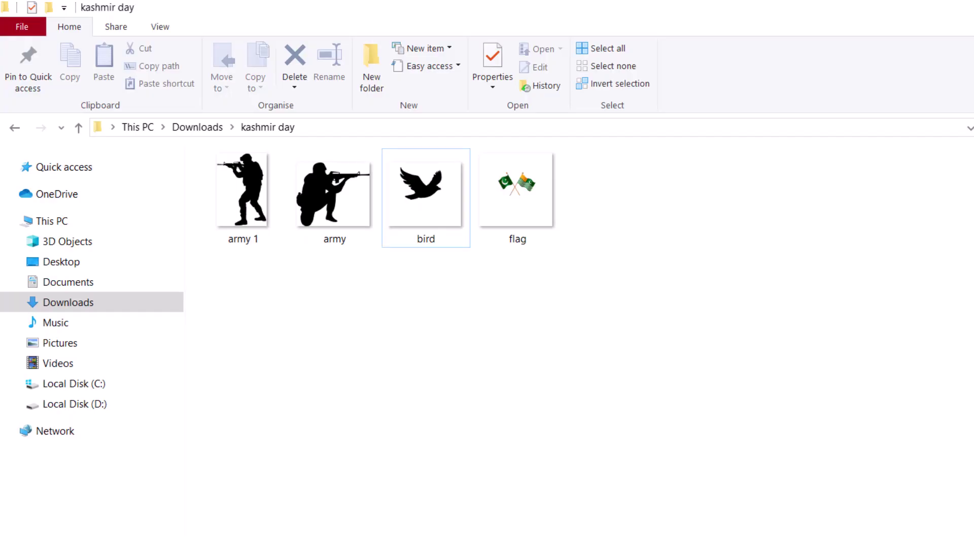
pyautogui.moveTo(517, 198); pyautogui.dragTo(491, 407)
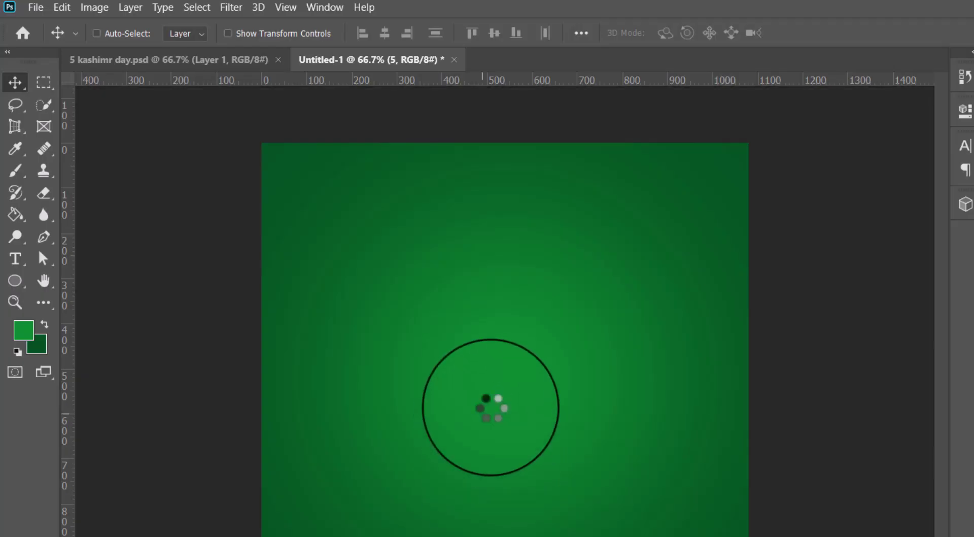
pyautogui.press('Return')
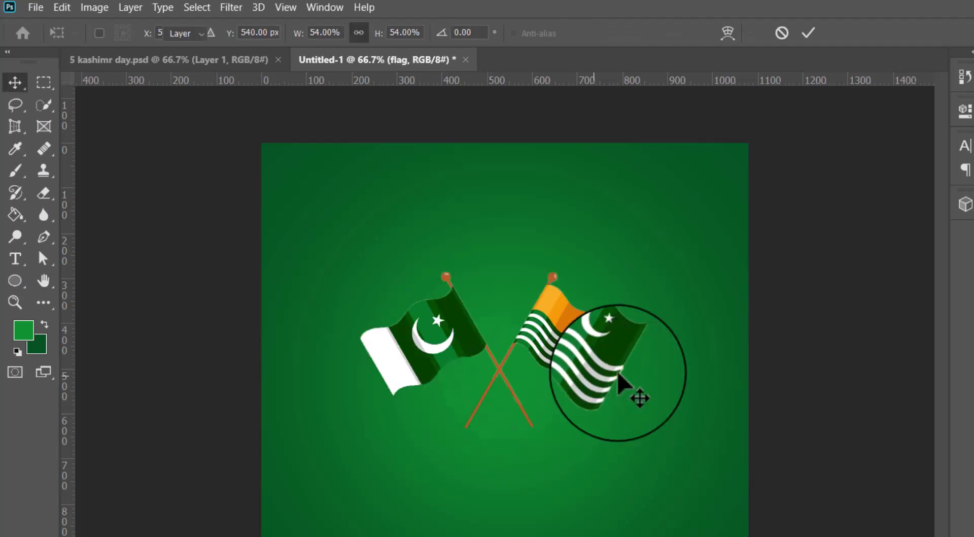
# - Sample the orange from the flag on the canvas and set the 5's text colour to that orange, #ffae1e
pyautogui.click(15, 149)
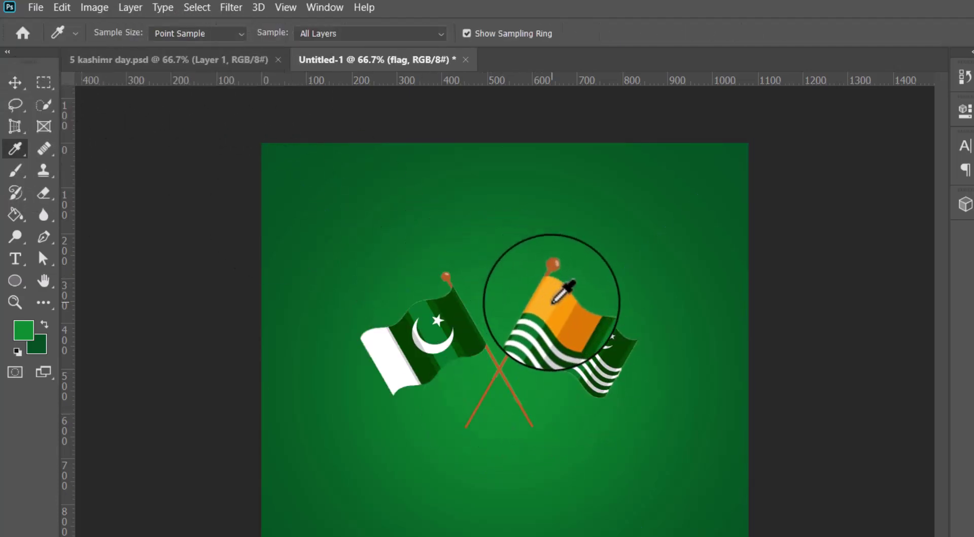
pyautogui.click(541, 290)
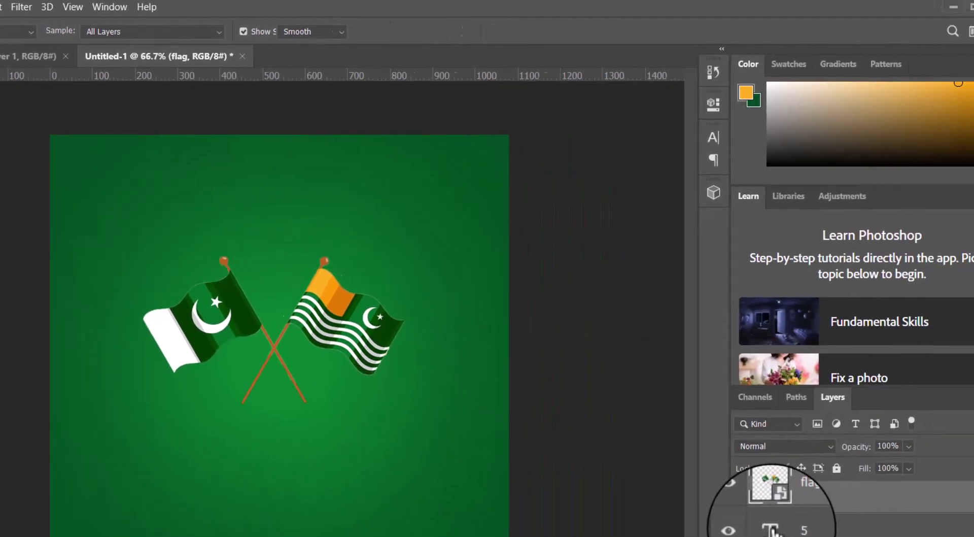
pyautogui.press('t')
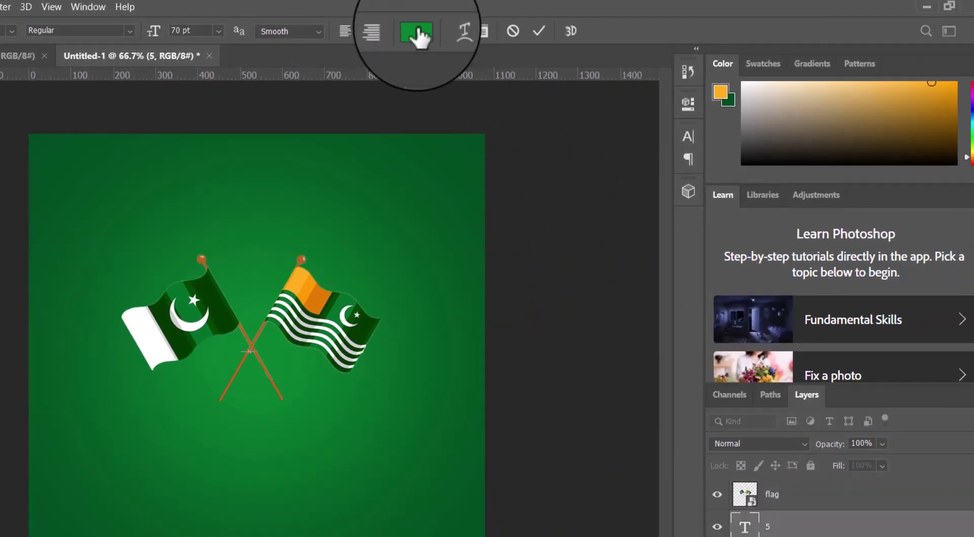
pyautogui.click(416, 32)
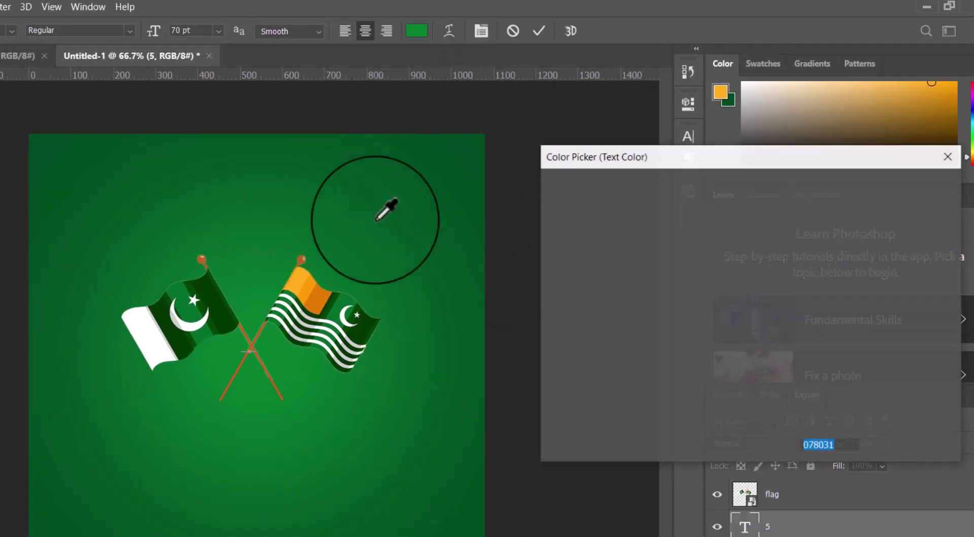
pyautogui.click(298, 283)
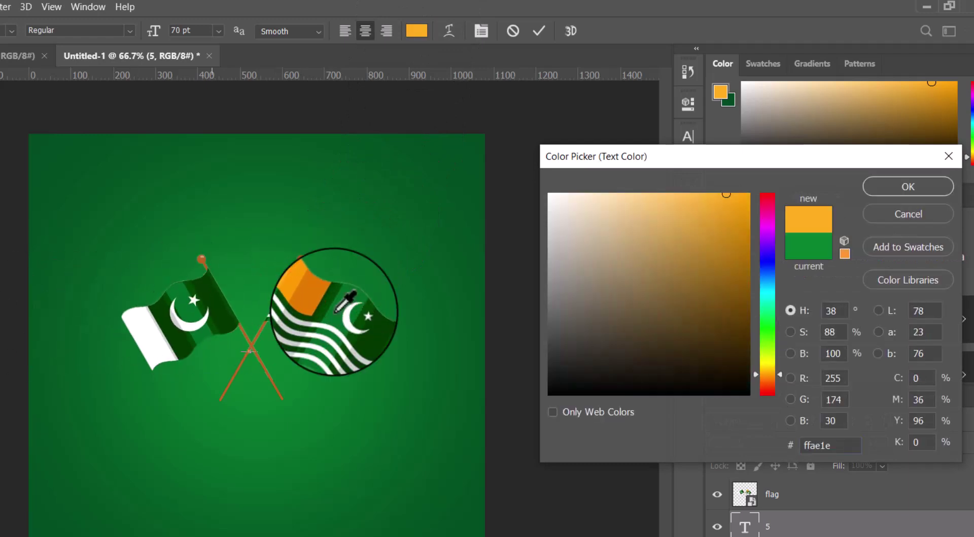
pyautogui.click(908, 185)
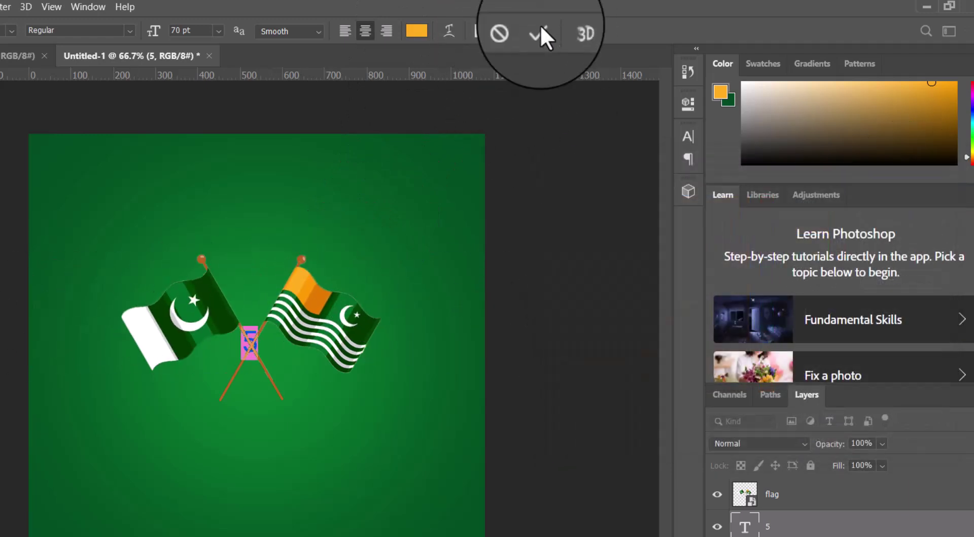
# - Set the 5's font style to Black and its size to 780 pt
pyautogui.click(130, 32)
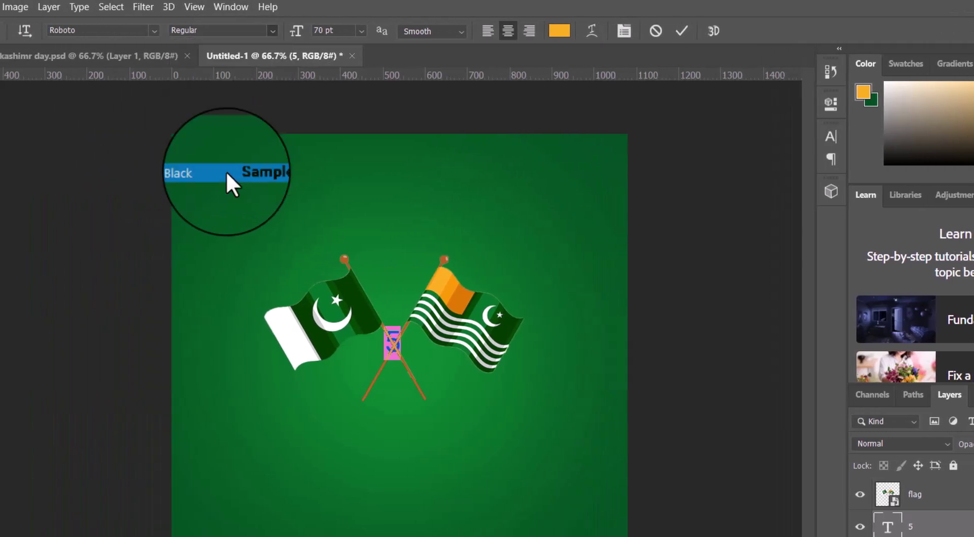
pyautogui.click(84, 171)
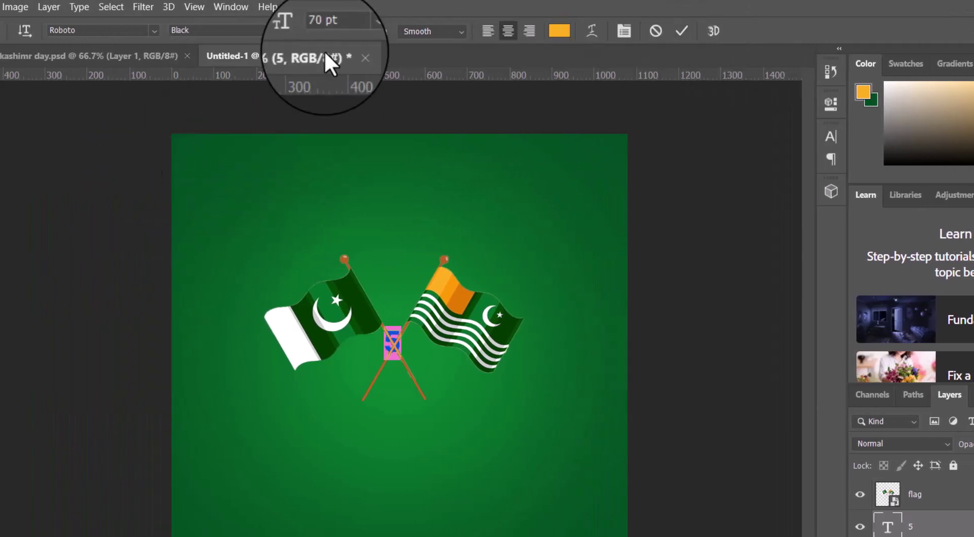
pyautogui.doubleClick(327, 30)
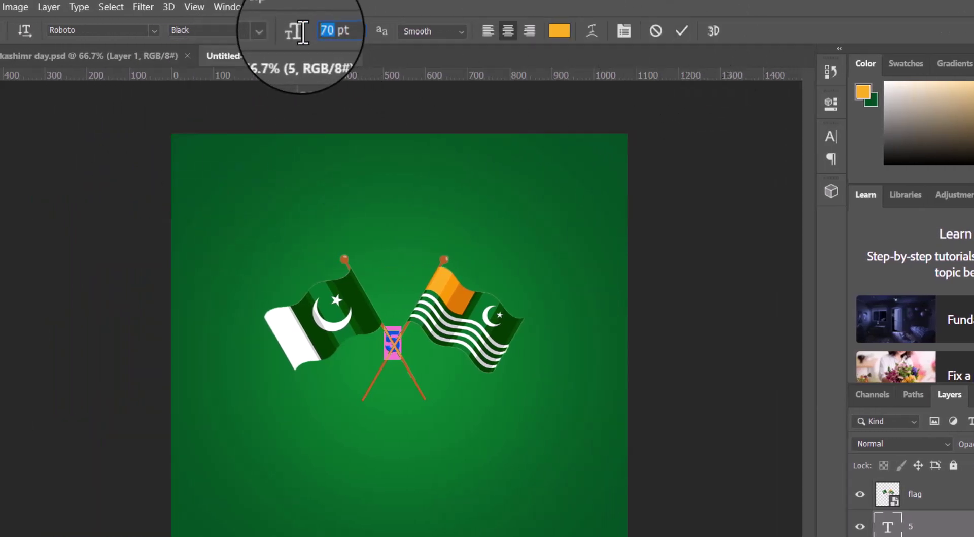
pyautogui.write('780')
pyautogui.press('Return')
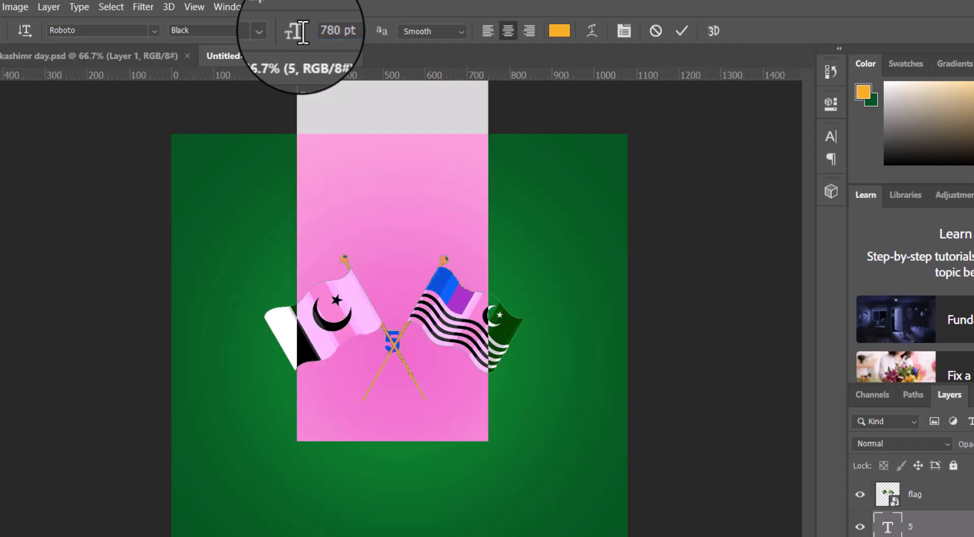
pyautogui.click(32, 186)
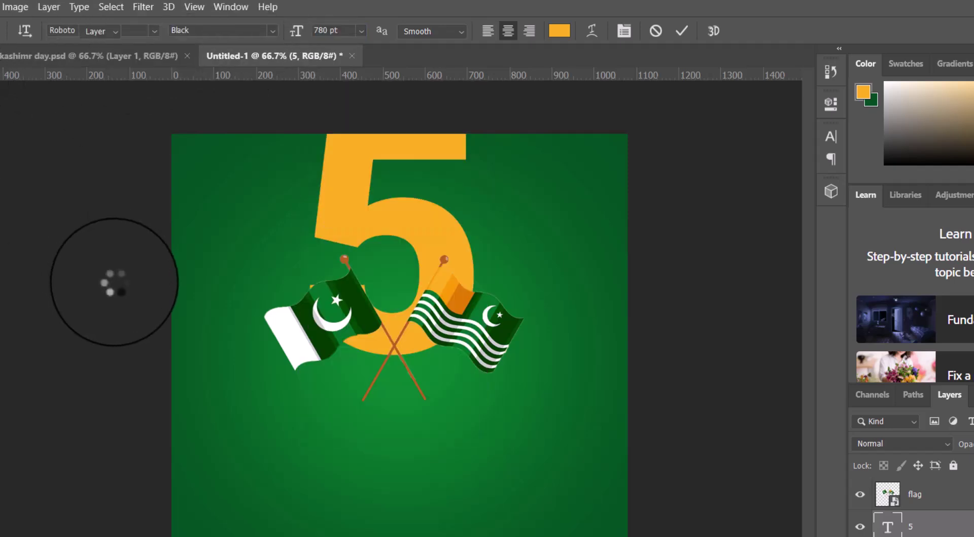
# - Centre the 5 horizontally and vertically on the canvas
pyautogui.press('v')
pyautogui.hotkey('ctrl', 'a')
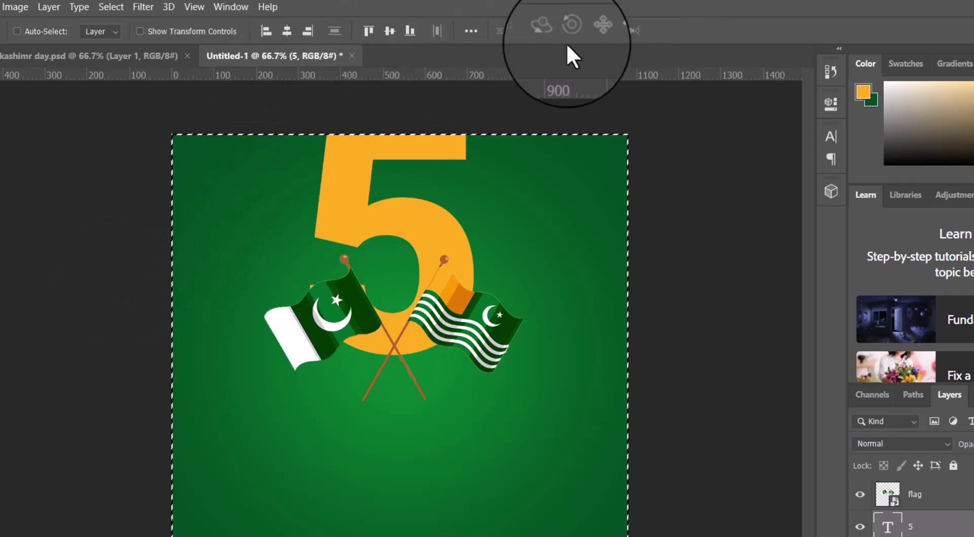
pyautogui.click(389, 31)
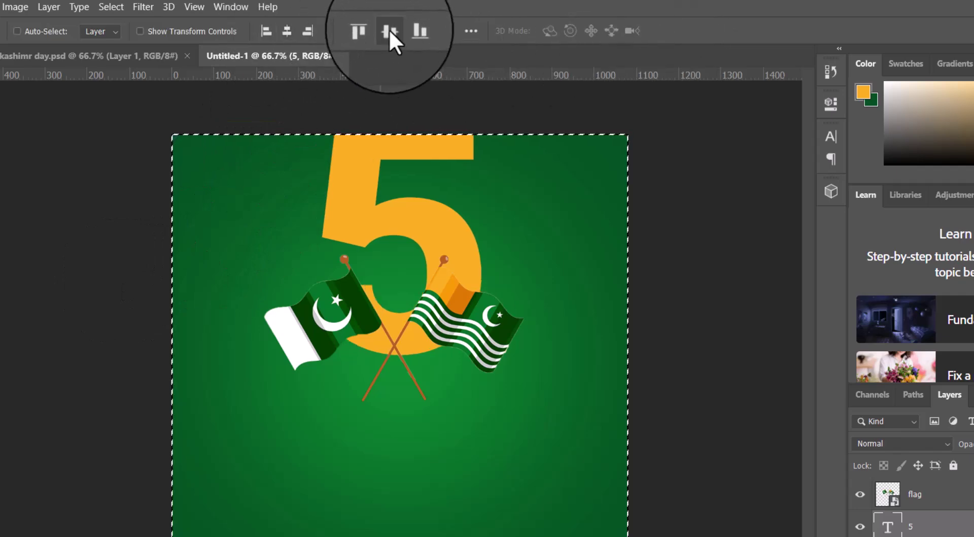
pyautogui.click(389, 31)
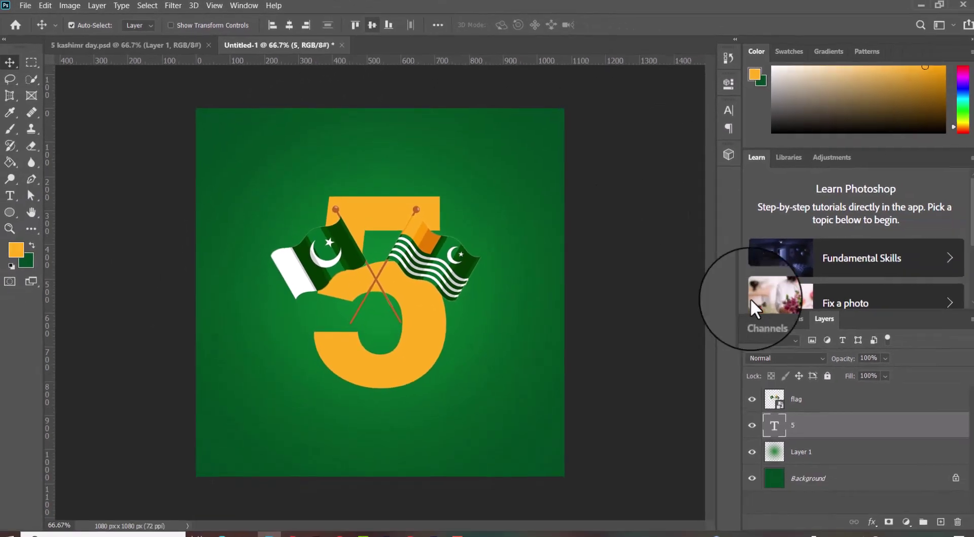
# - Place the flag layer beneath the 5 layer and move the flags up to the top edge of the 5
pyautogui.moveTo(822, 406); pyautogui.dragTo(852, 431)
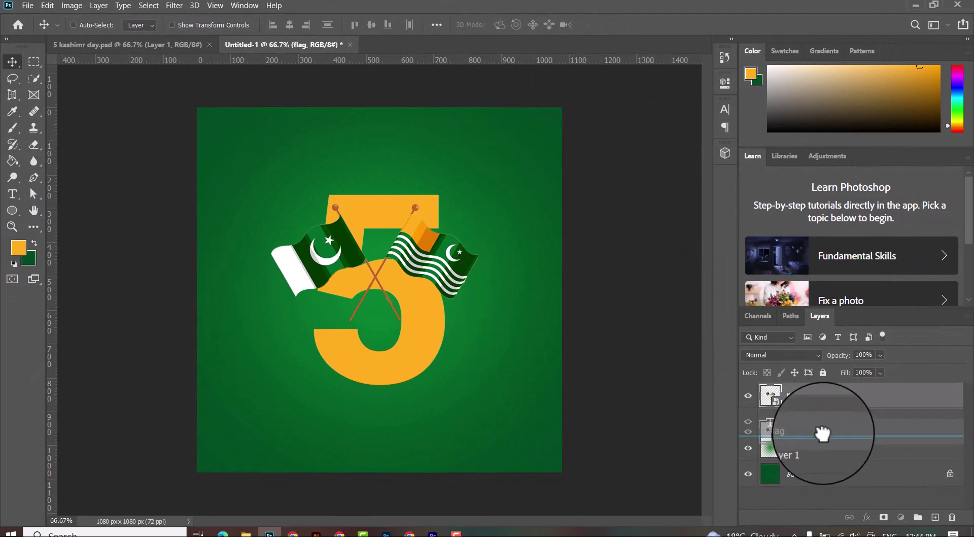
pyautogui.rightClick(416, 247)
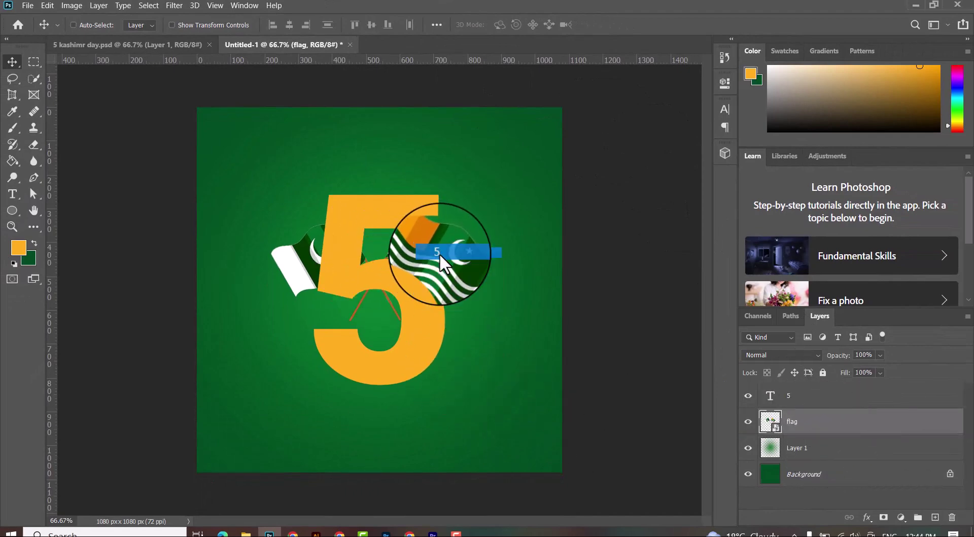
pyautogui.click(440, 255)
pyautogui.rightClick(450, 248)
pyautogui.click(452, 268)
pyautogui.moveTo(452, 268); pyautogui.dragTo(449, 173)
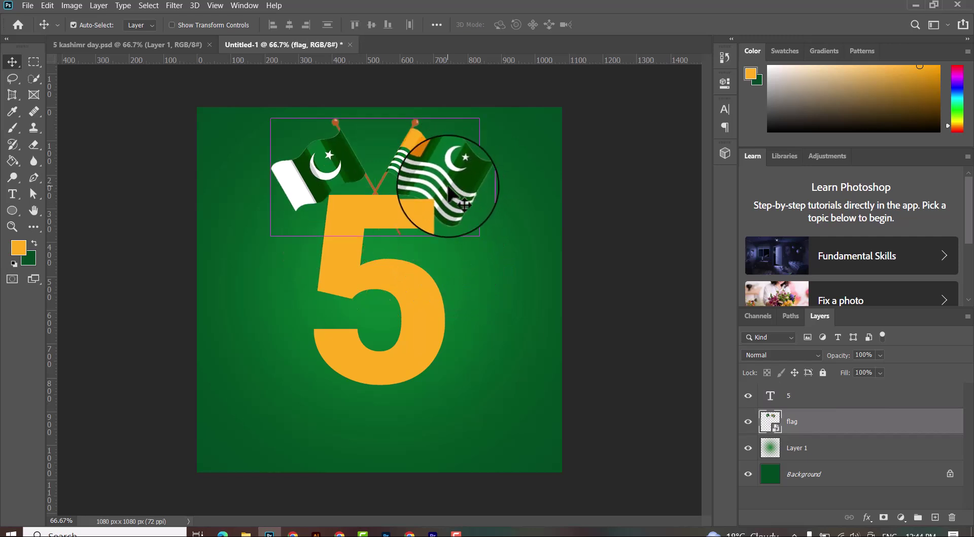
# - Scale down the crossed flags and position them standing just above the top bar of the 5
pyautogui.hotkey('ctrl', 't')
pyautogui.moveTo(561, 387); pyautogui.dragTo(504, 319)
pyautogui.moveTo(392, 159); pyautogui.dragTo(434, 177)
pyautogui.press('Return')
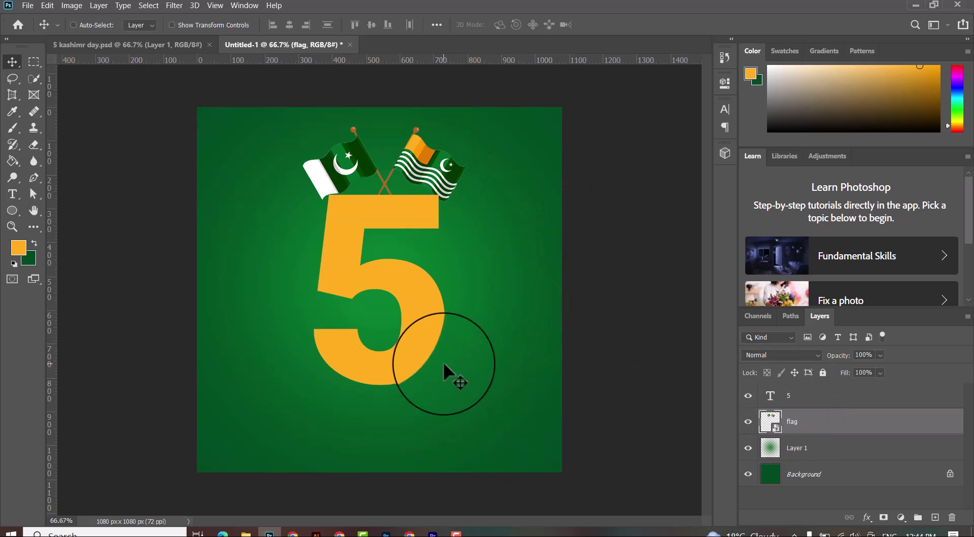
# - Scale the 5 down to about 94% of its size
pyautogui.rightClick(421, 304)
pyautogui.click(428, 316)
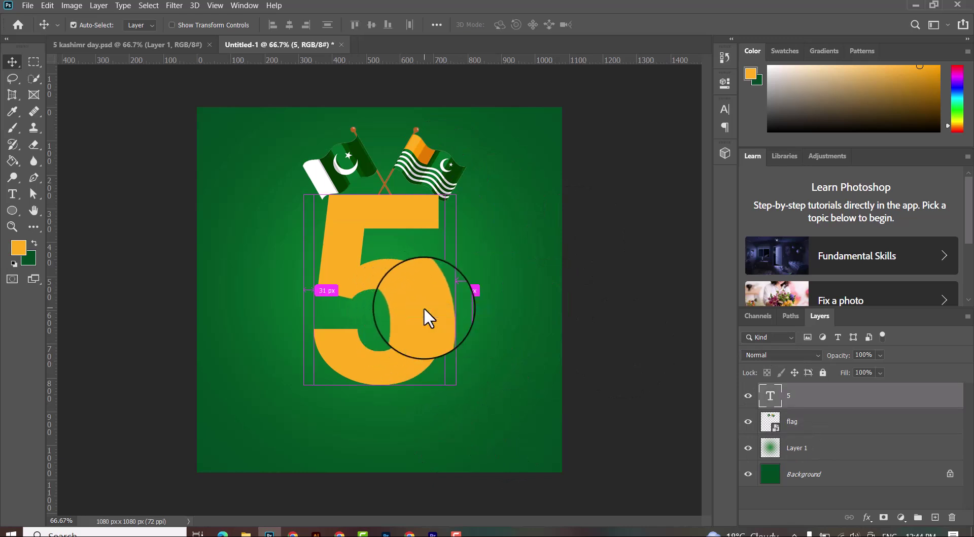
pyautogui.hotkey('ctrl', 't')
pyautogui.moveTo(455, 453); pyautogui.dragTo(445, 436)
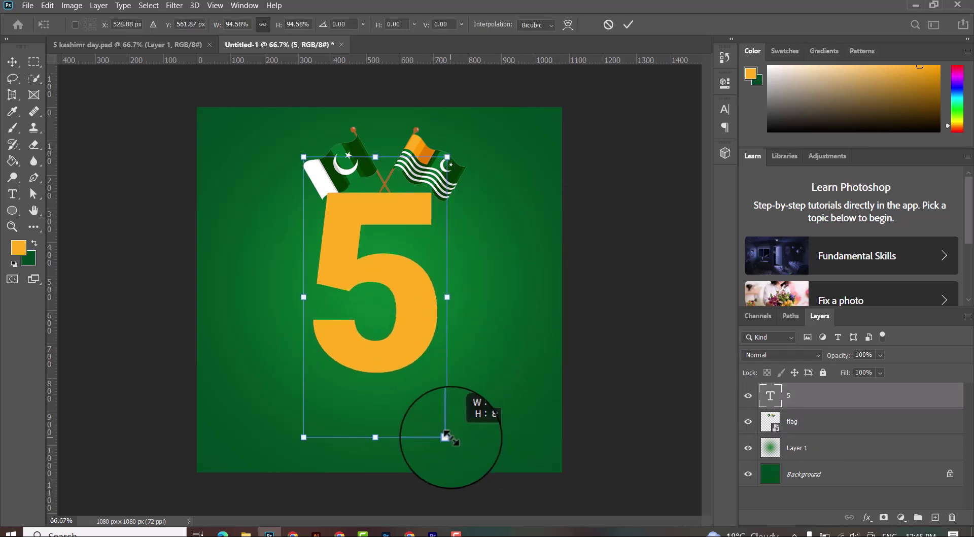
pyautogui.press('Return')
# - Centre the resized 5 horizontally on the whole canvas and clear the selection
pyautogui.hotkey('ctrl', 'a')
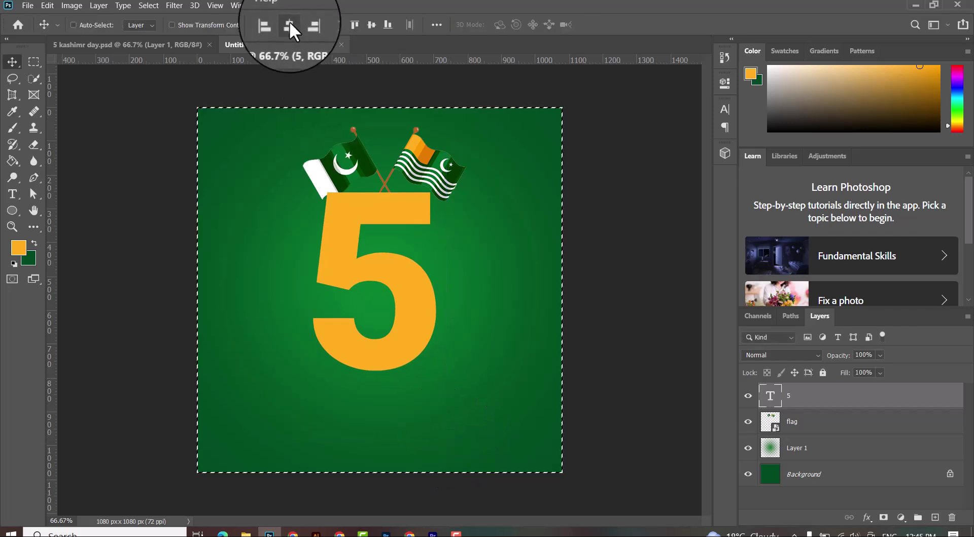
pyautogui.click(289, 24)
pyautogui.hotkey('ctrl', 'd')
# - Add the word FEBRUARY in Roboto Regular at 48 pt on a new layer and move it just below the 5
pyautogui.click(12, 193)
pyautogui.click(935, 517)
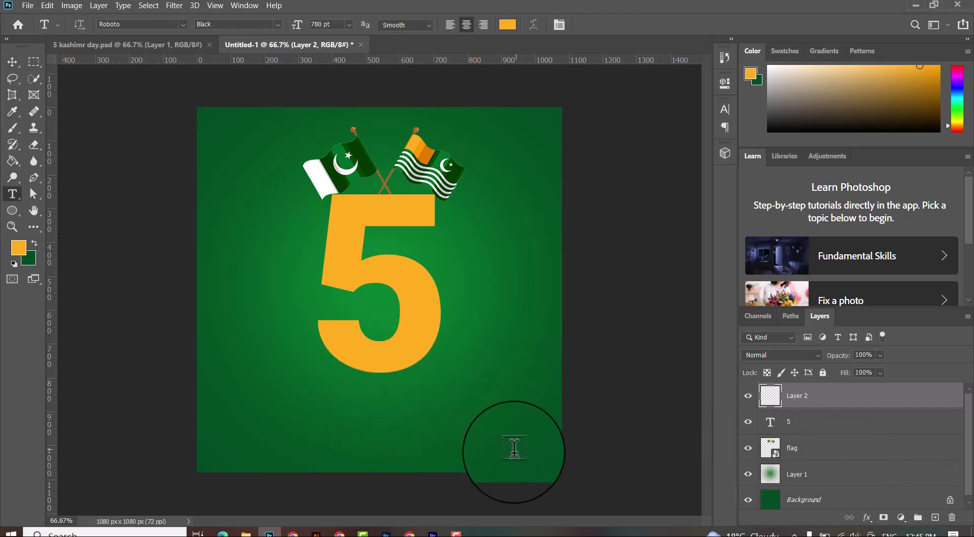
pyautogui.click(582, 435)
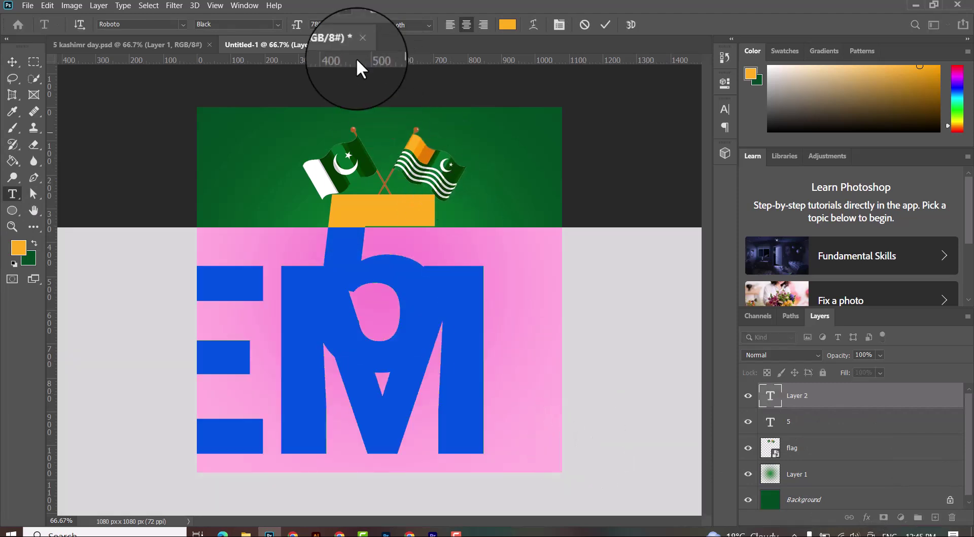
pyautogui.click(349, 25)
pyautogui.click(334, 119)
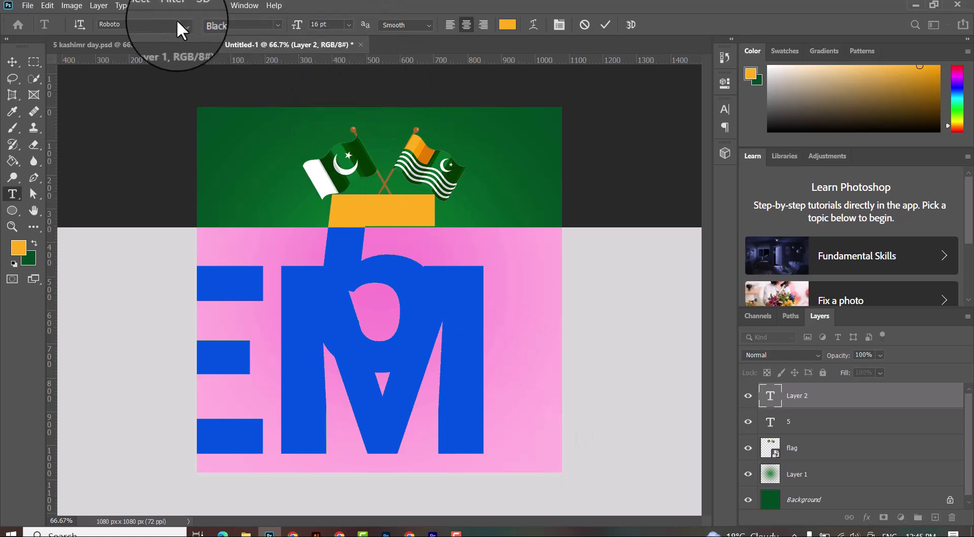
pyautogui.click(277, 24)
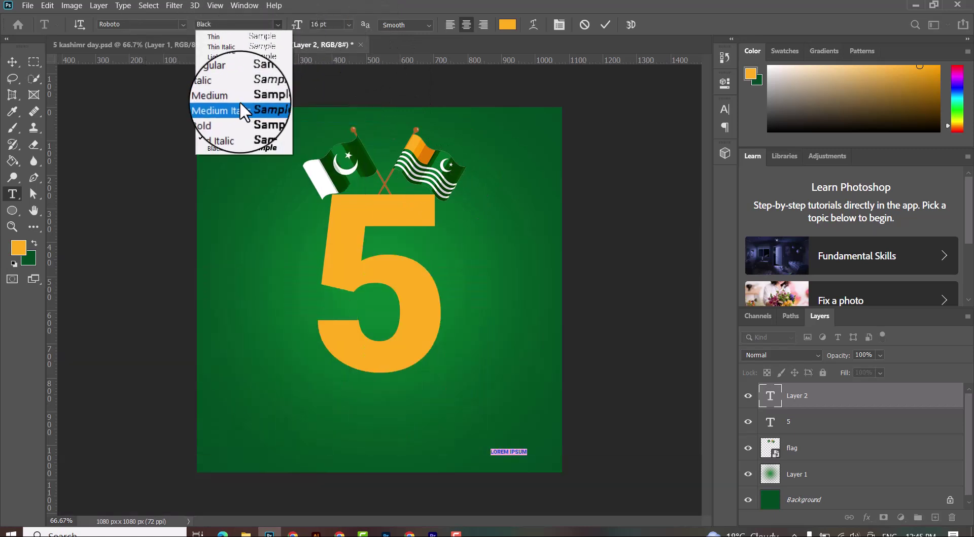
pyautogui.click(240, 81)
pyautogui.click(349, 24)
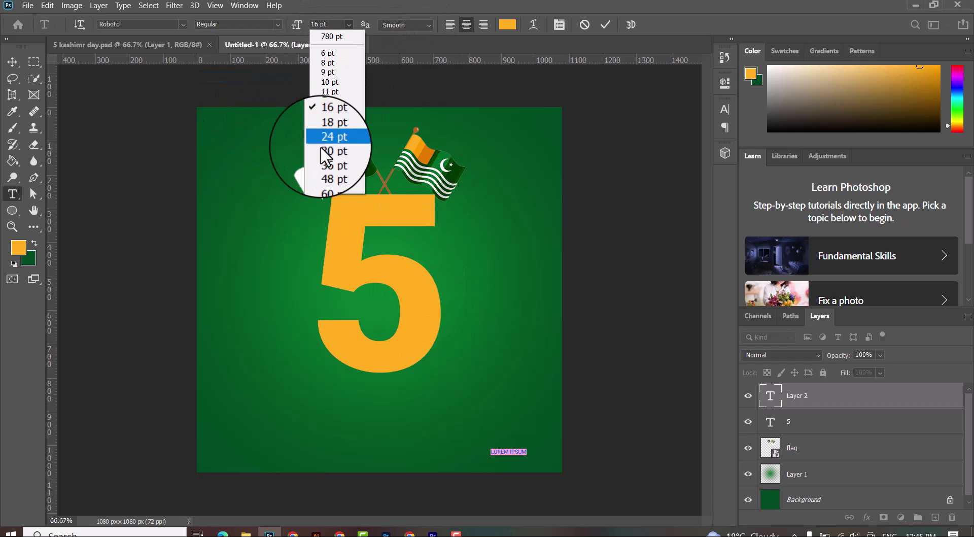
pyautogui.click(325, 169)
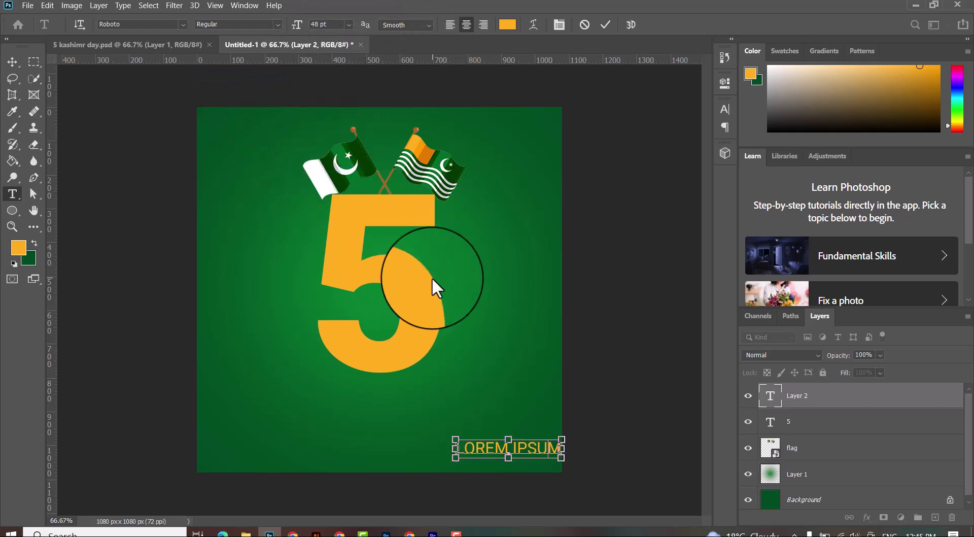
pyautogui.click(13, 61)
pyautogui.moveTo(526, 417); pyautogui.dragTo(389, 382)
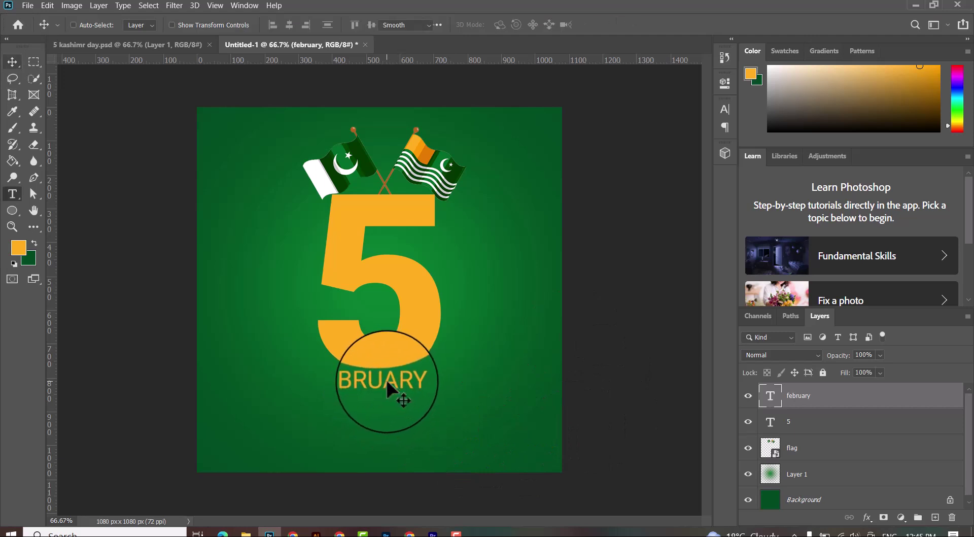
# - Warp the FEBRUARY text with the Arc style and a bend of -43% so it curves around the base of the 5
pyautogui.click(389, 379)
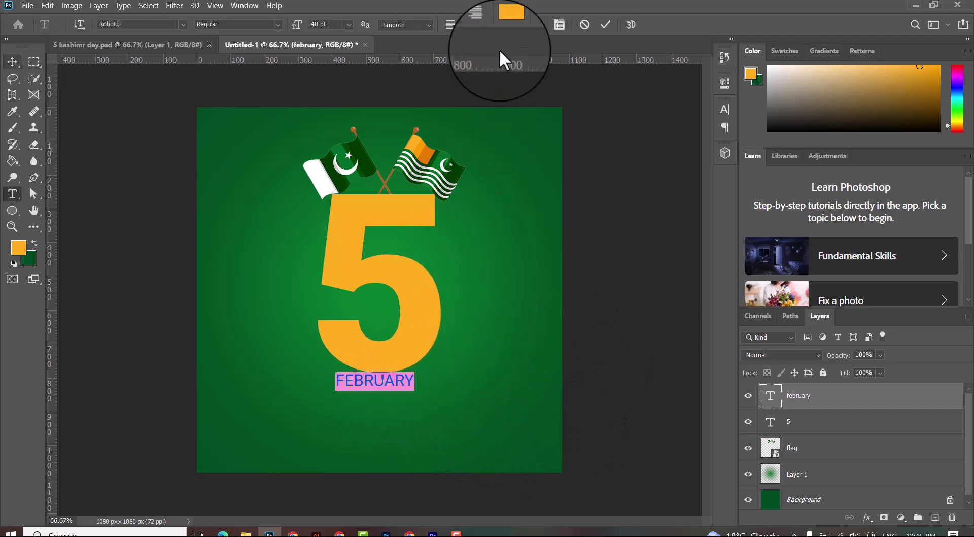
pyautogui.click(534, 22)
pyautogui.click(536, 142)
pyautogui.click(535, 149)
pyautogui.moveTo(550, 204); pyautogui.dragTo(485, 205)
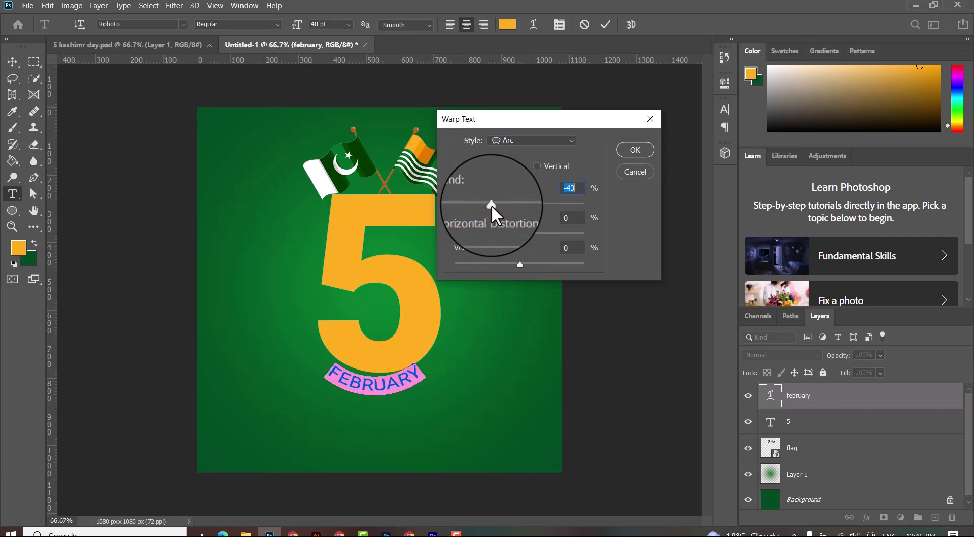
pyautogui.click(635, 150)
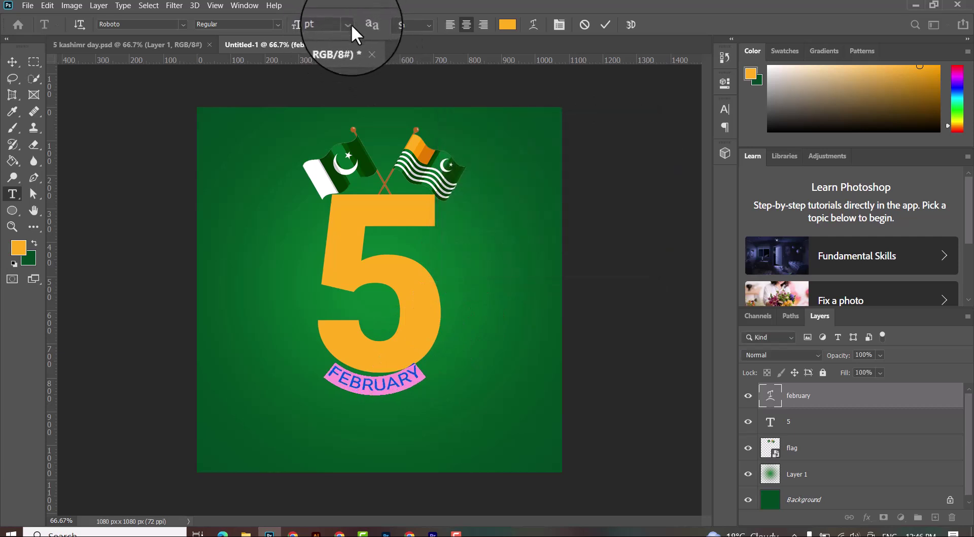
# - Set the curved FEBRUARY text to 60 pt and shift it slightly sideways to centre it under the 5
pyautogui.click(348, 24)
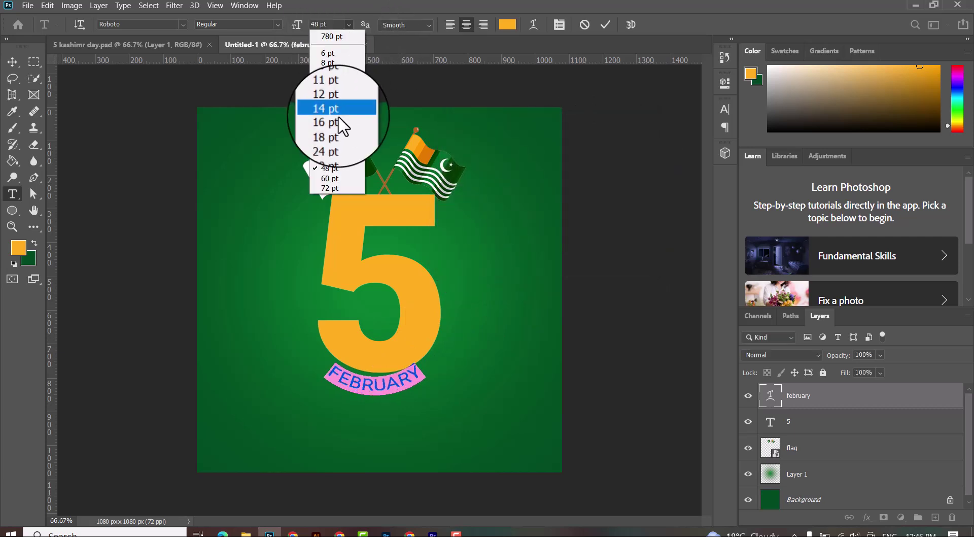
pyautogui.click(330, 178)
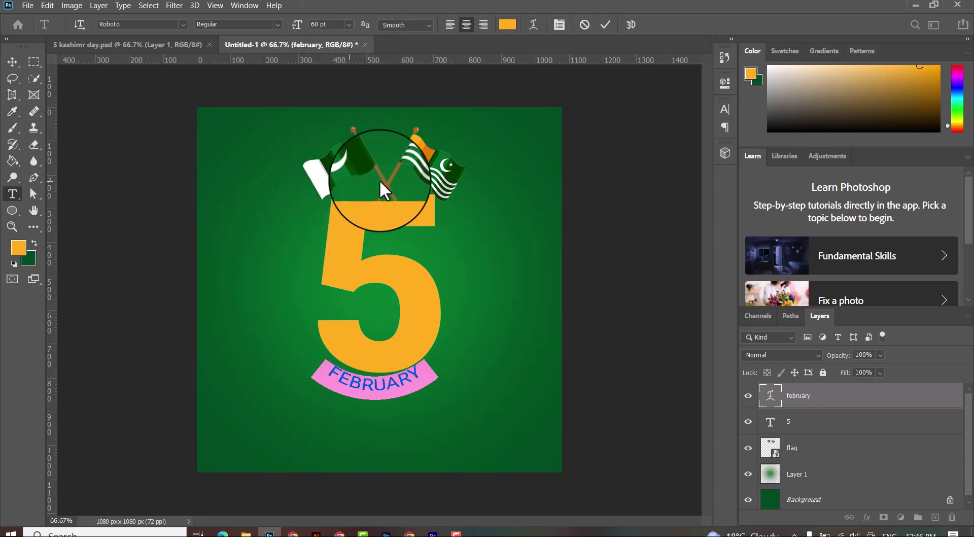
pyautogui.click(605, 24)
pyautogui.click(12, 61)
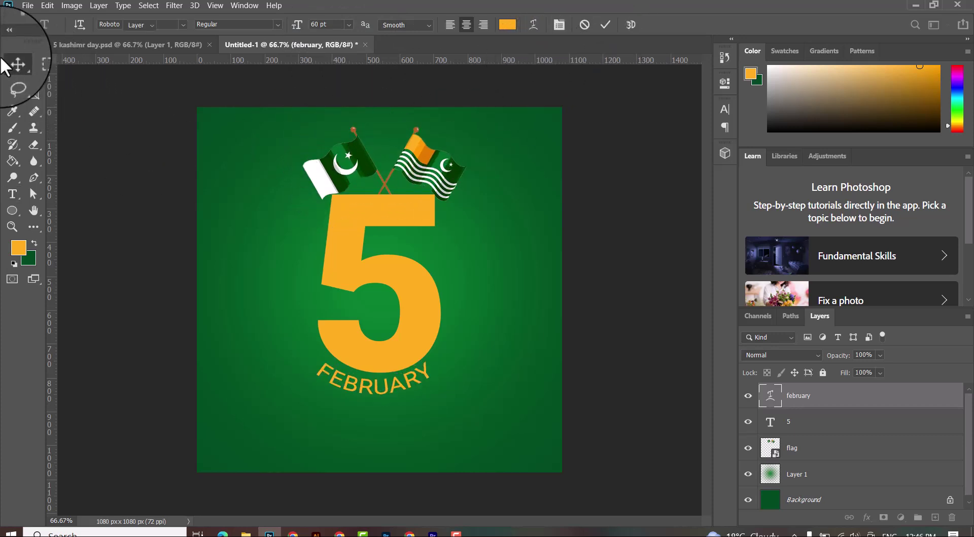
pyautogui.moveTo(367, 391); pyautogui.dragTo(390, 393)
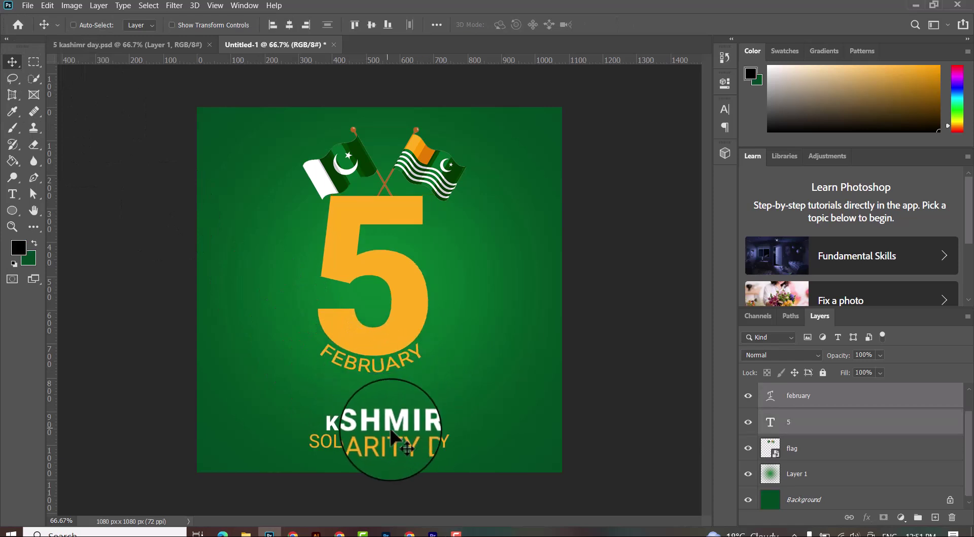
# - Select the KASHMIR SOLIDARITY DAY text and move it up slightly below the 5
pyautogui.rightClick(383, 428)
pyautogui.click(12, 61)
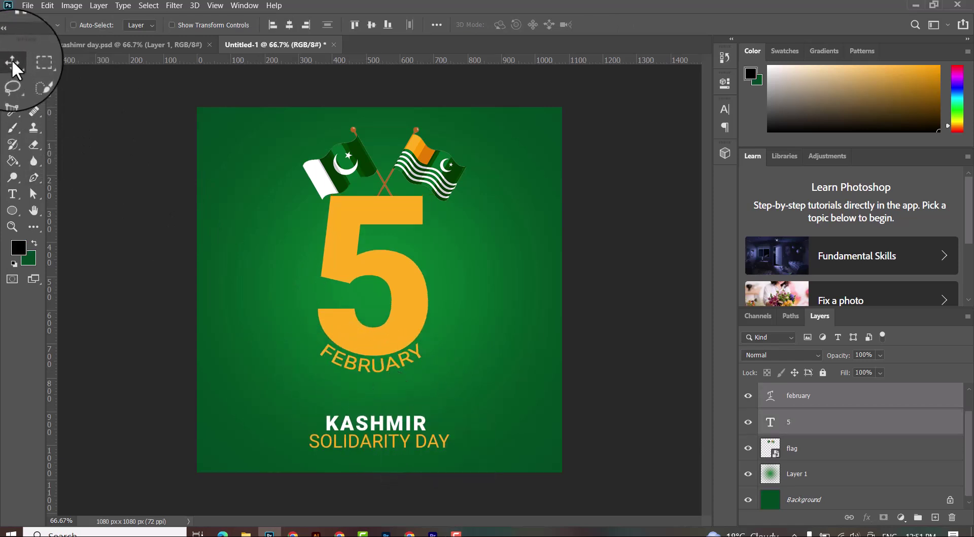
pyautogui.rightClick(366, 424)
pyautogui.click(375, 430)
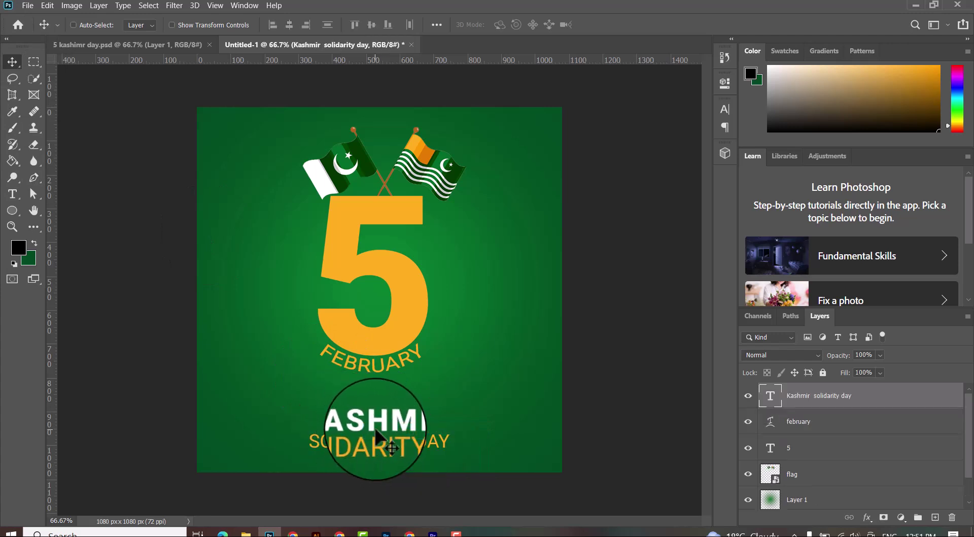
pyautogui.moveTo(375, 425); pyautogui.dragTo(376, 430)
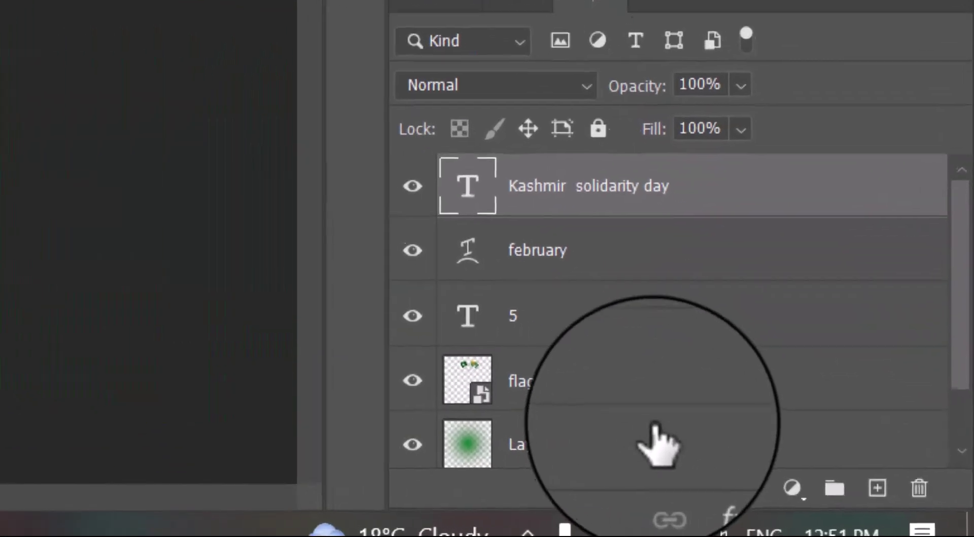
# - Add a new layer above the flag layer and paint one soft black 871 px brush dab centred behind the 5
pyautogui.click(834, 495)
pyautogui.click(634, 388)
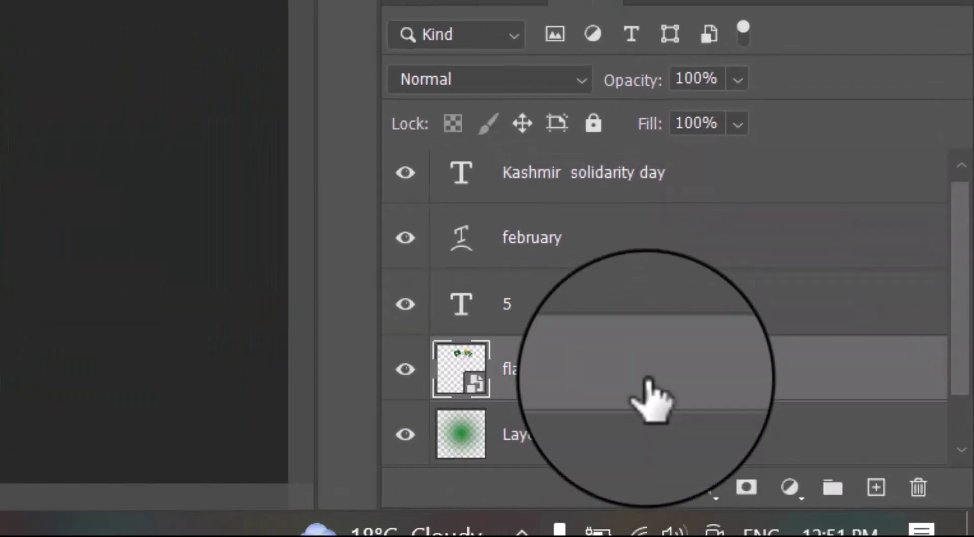
pyautogui.click(876, 486)
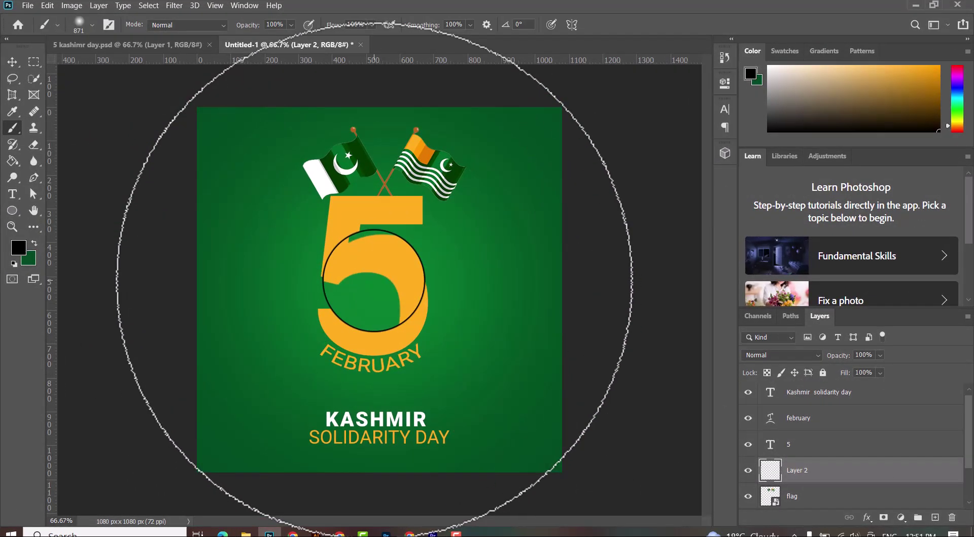
pyautogui.click(374, 280)
# - Squash the black dab to about 14% height, widen it to about 116% and place it behind FEBRUARY as a ground shadow
pyautogui.click(11, 64)
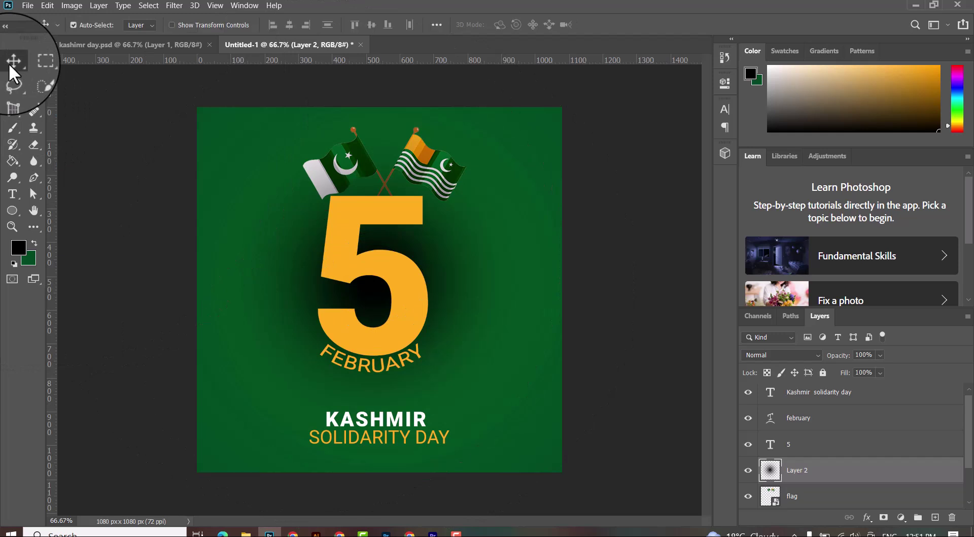
pyautogui.hotkey('ctrl', 't')
pyautogui.moveTo(379, 107); pyautogui.dragTo(397, 372)
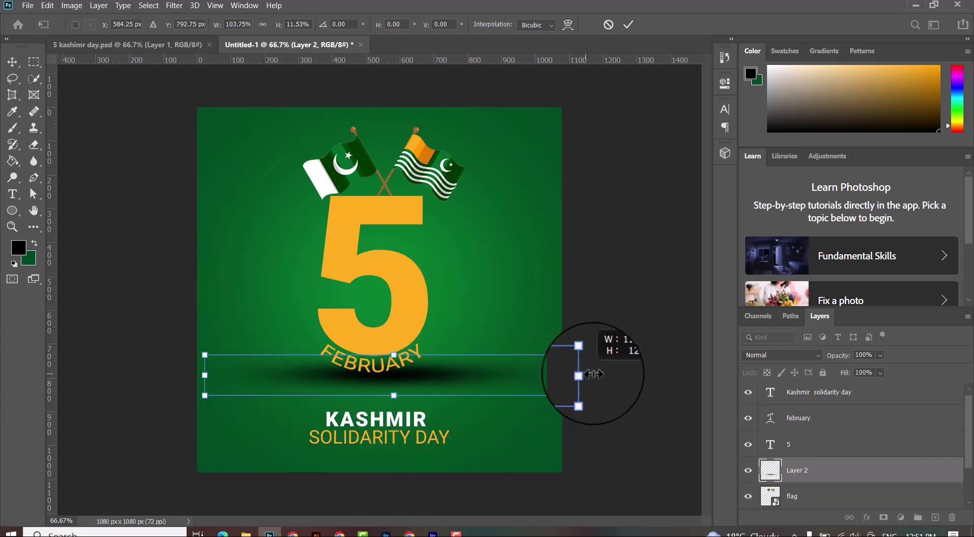
pyautogui.moveTo(579, 375); pyautogui.dragTo(604, 373)
pyautogui.moveTo(457, 378); pyautogui.dragTo(449, 376)
pyautogui.moveTo(401, 351); pyautogui.dragTo(400, 340)
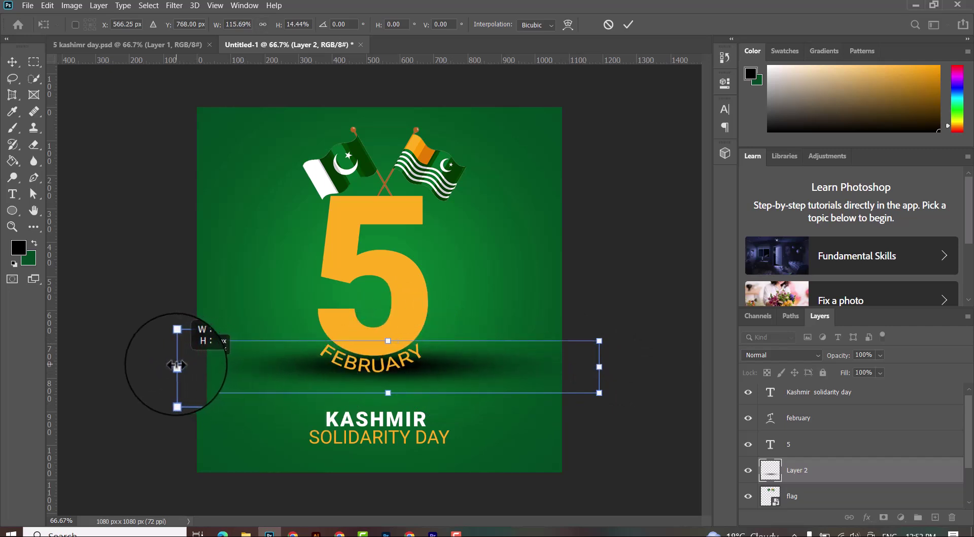
pyautogui.press('Return')
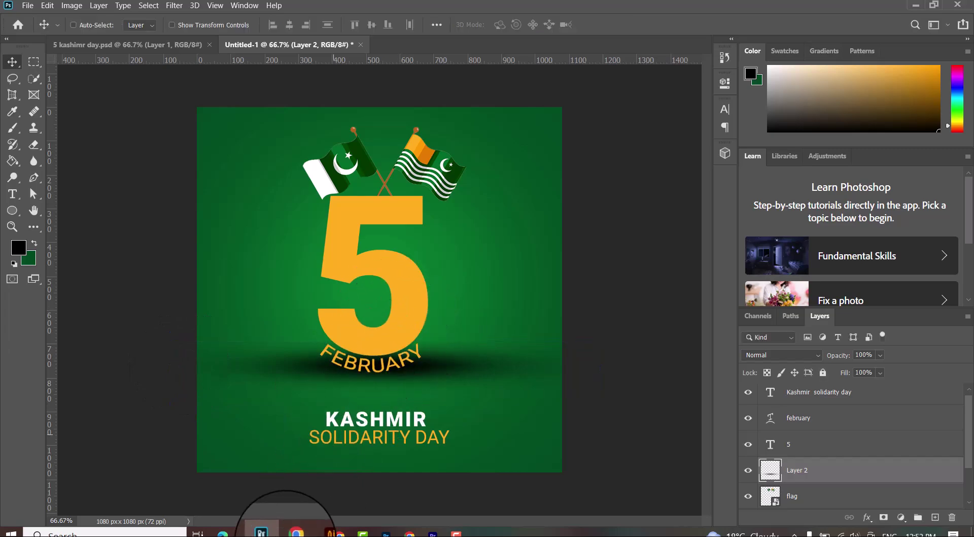
# - Place the army 1 and army images from the kashmir day folder into the poster
pyautogui.click(244, 533)
pyautogui.moveTo(252, 250); pyautogui.dragTo(252, 153)
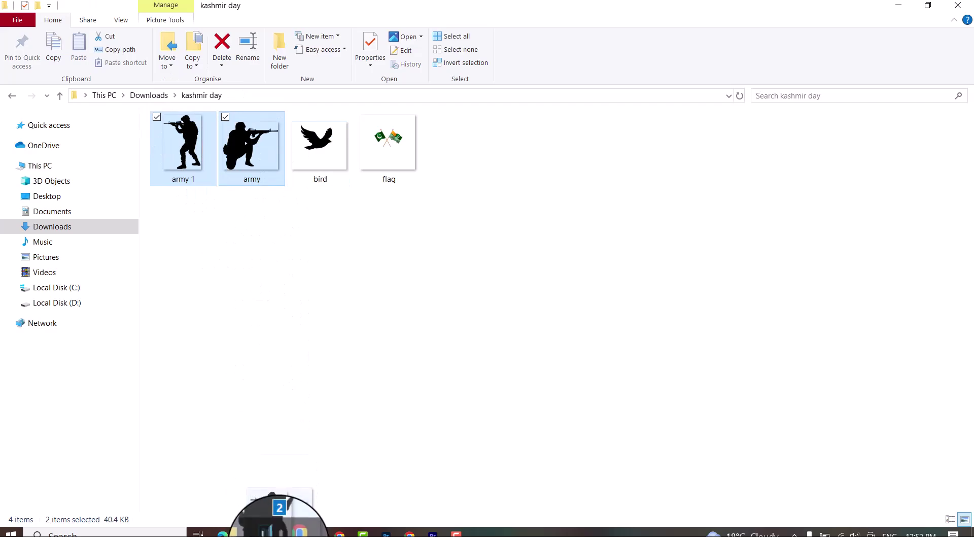
pyautogui.click(269, 532)
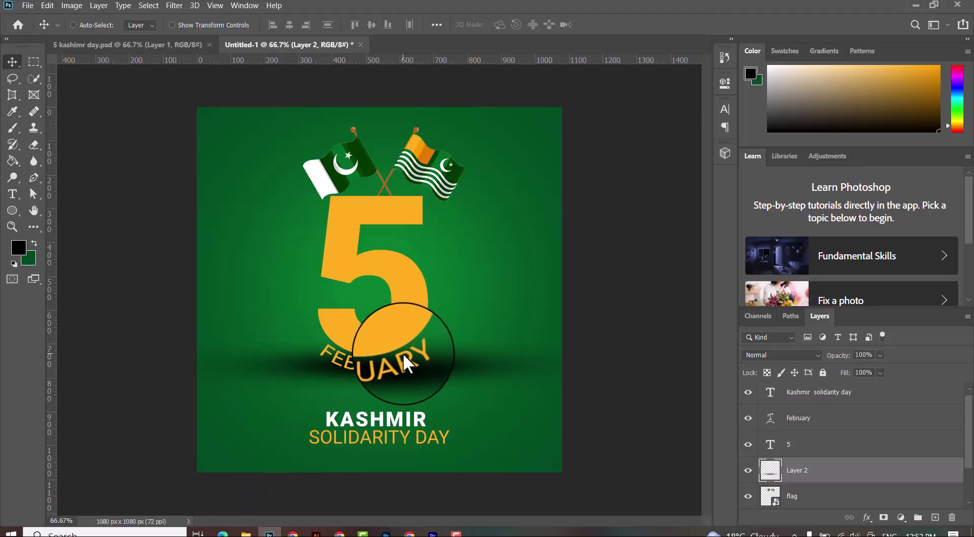
pyautogui.moveTo(403, 352); pyautogui.dragTo(403, 352)
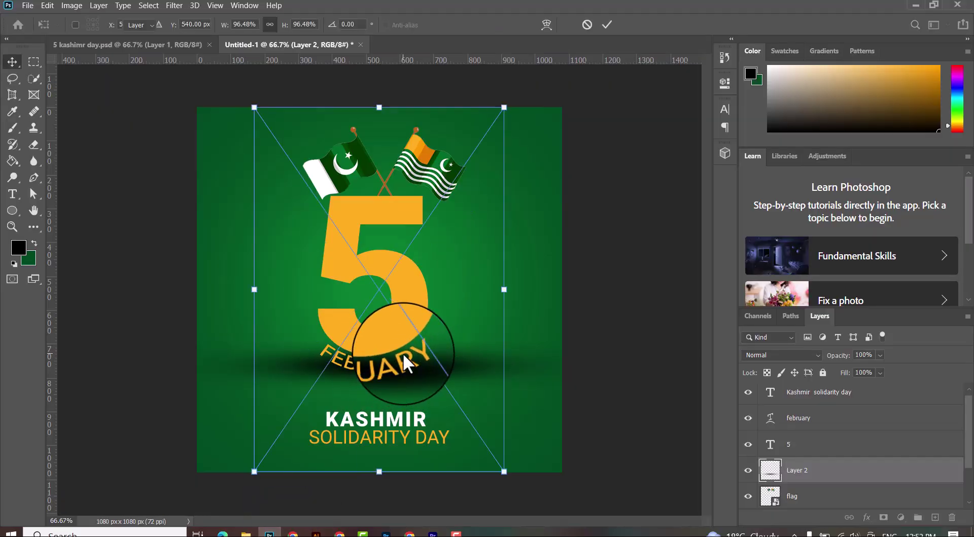
pyautogui.press('Return')
# - Scale the army 1 standing soldier to about 43% and stand it on the shadow against the left side of the 5
pyautogui.rightClick(435, 249)
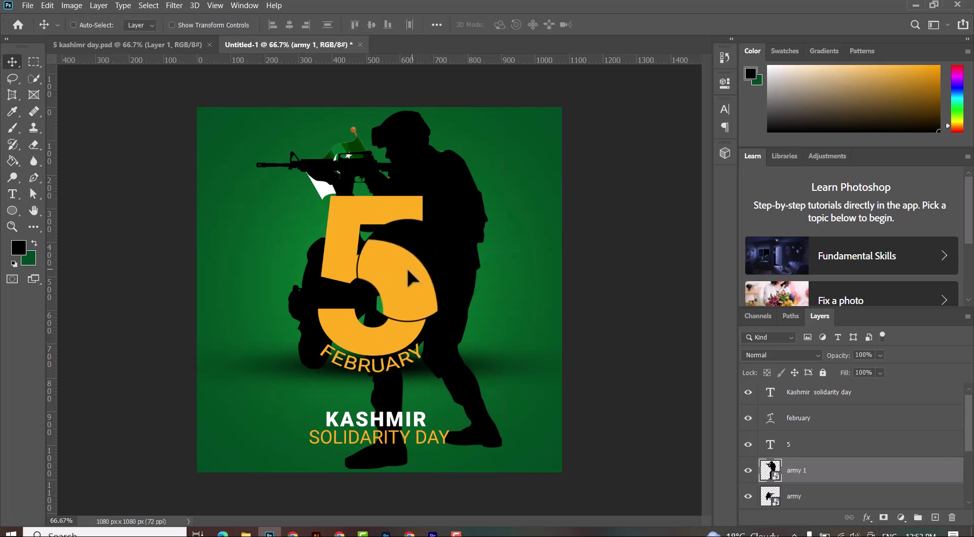
pyautogui.hotkey('ctrl', 't')
pyautogui.moveTo(502, 107); pyautogui.dragTo(365, 322)
pyautogui.moveTo(329, 383); pyautogui.dragTo(326, 262)
pyautogui.moveTo(364, 208)
pyautogui.mouseDown()
pyautogui.moveTo(385, 183)
pyautogui.moveTo(368, 201)
pyautogui.mouseUp()
pyautogui.moveTo(342, 251); pyautogui.dragTo(331, 250)
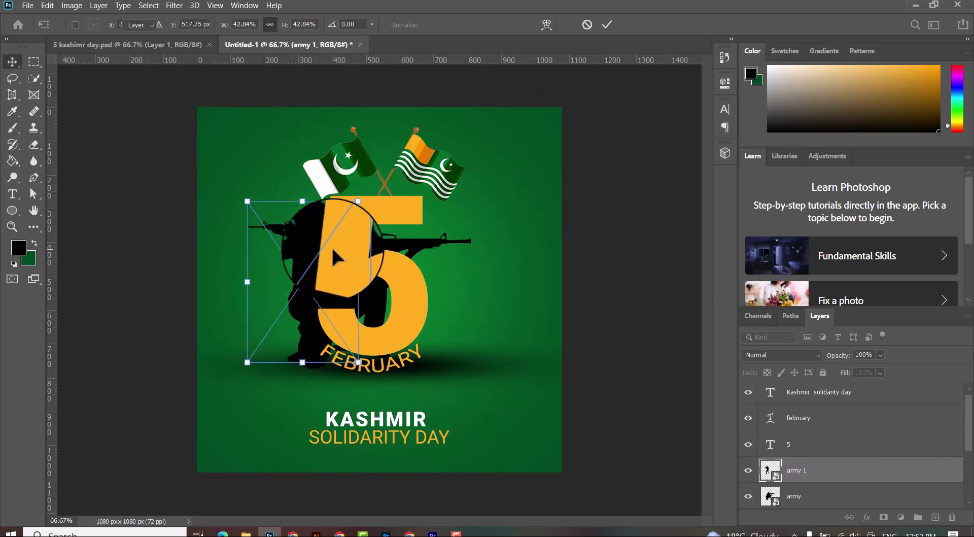
pyautogui.click(653, 449)
# - Scale down the army kneeling soldier and place it on the shadow against the right side of the 5
pyautogui.click(793, 500)
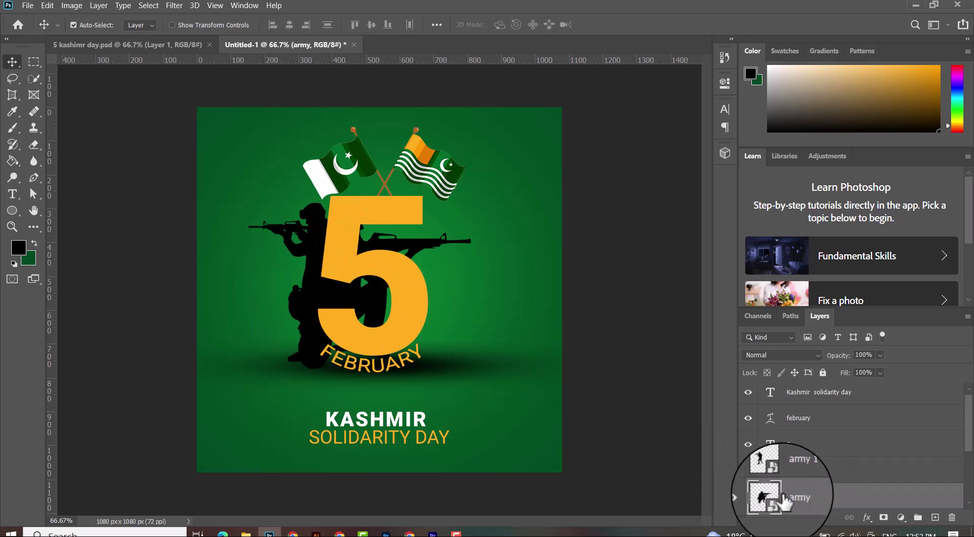
pyautogui.hotkey('ctrl', 't')
pyautogui.moveTo(377, 287); pyautogui.dragTo(561, 236)
pyautogui.moveTo(582, 202); pyautogui.dragTo(549, 232)
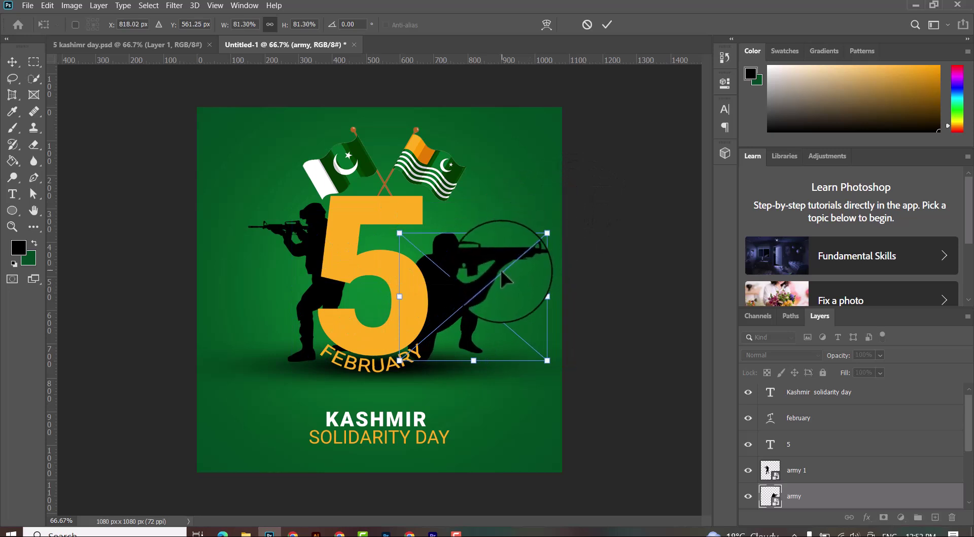
pyautogui.moveTo(498, 270); pyautogui.dragTo(494, 272)
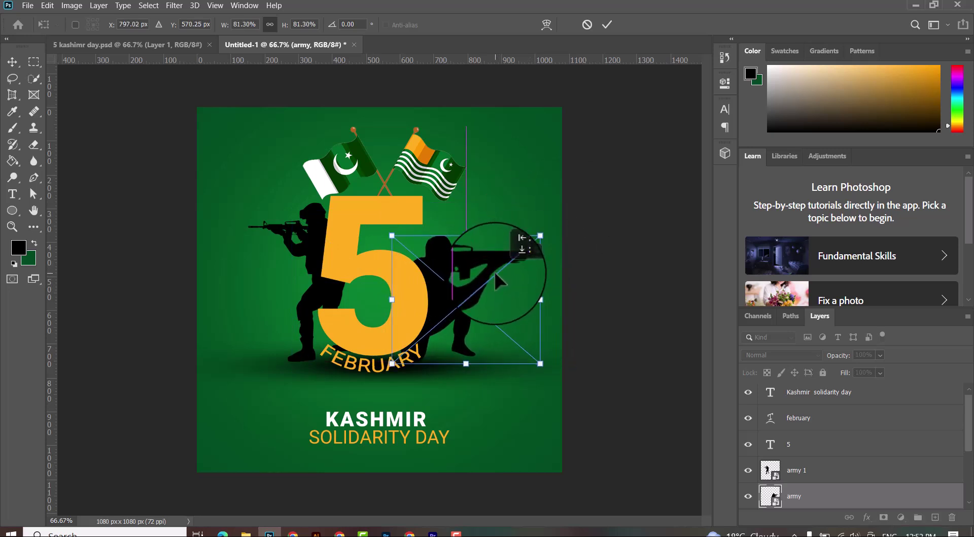
pyautogui.moveTo(541, 237); pyautogui.dragTo(545, 234)
pyautogui.press('Return')
# - Enlarge the black ground shadow beneath the soldiers to about 105% width and 119% height
pyautogui.rightClick(427, 367)
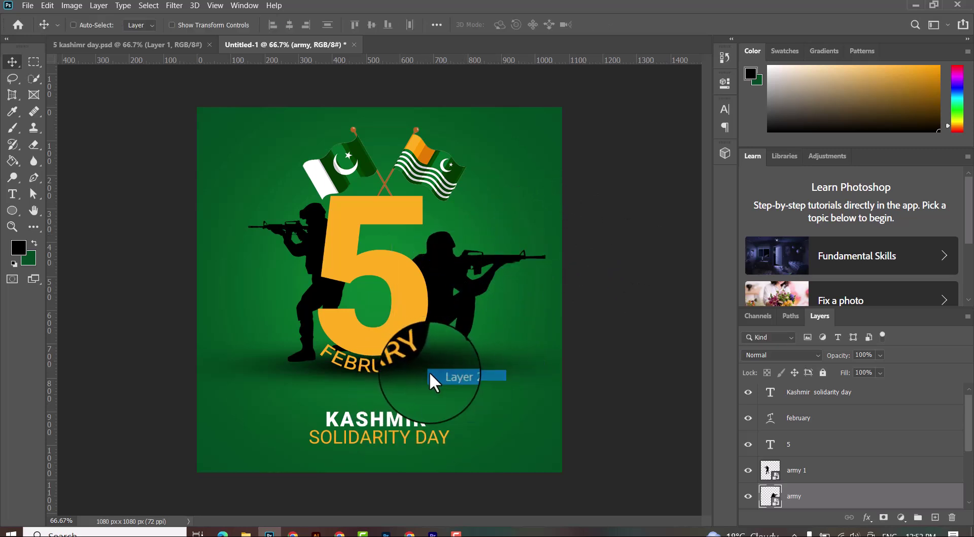
pyautogui.click(433, 373)
pyautogui.moveTo(427, 368); pyautogui.dragTo(429, 368)
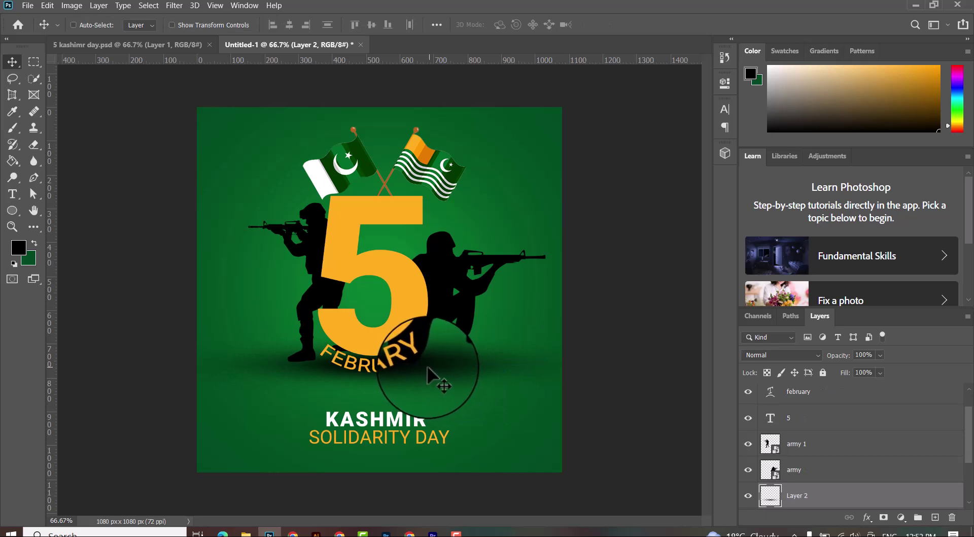
pyautogui.hotkey('ctrl', 't')
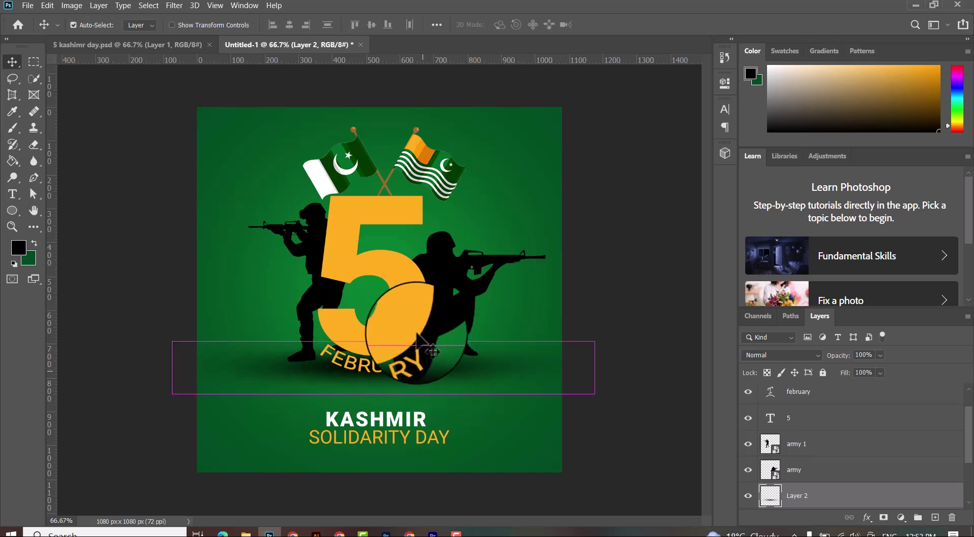
pyautogui.moveTo(383, 346); pyautogui.dragTo(389, 333)
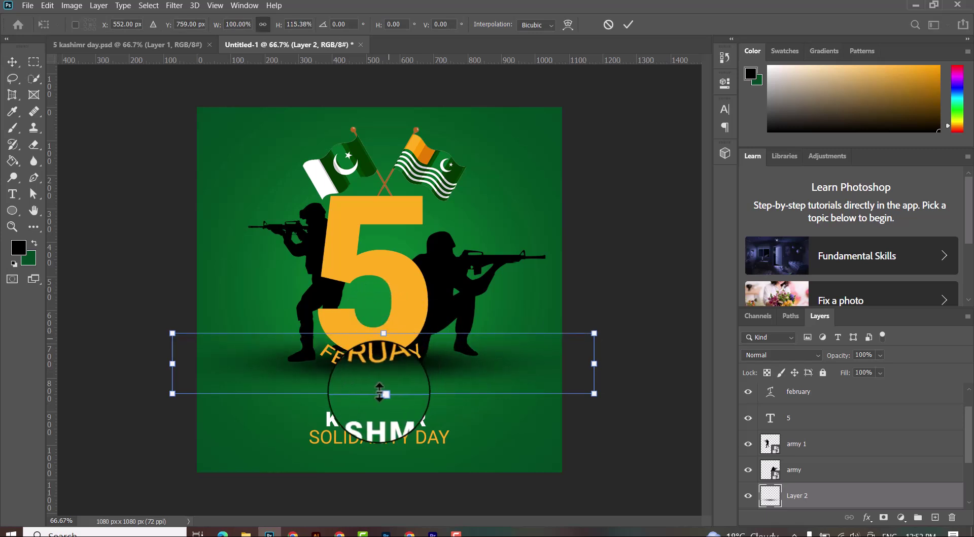
pyautogui.moveTo(384, 394); pyautogui.dragTo(384, 396)
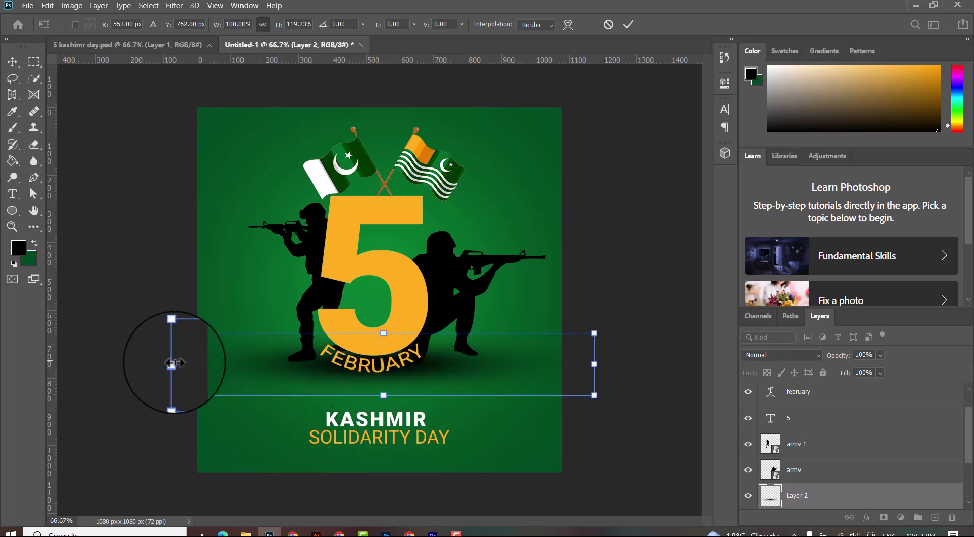
pyautogui.moveTo(170, 365); pyautogui.dragTo(165, 364)
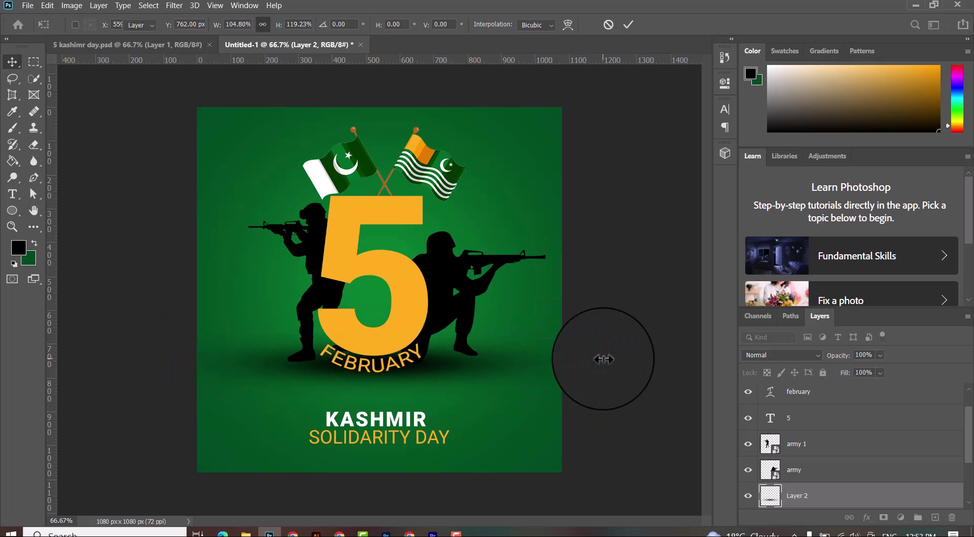
pyautogui.press('Return')
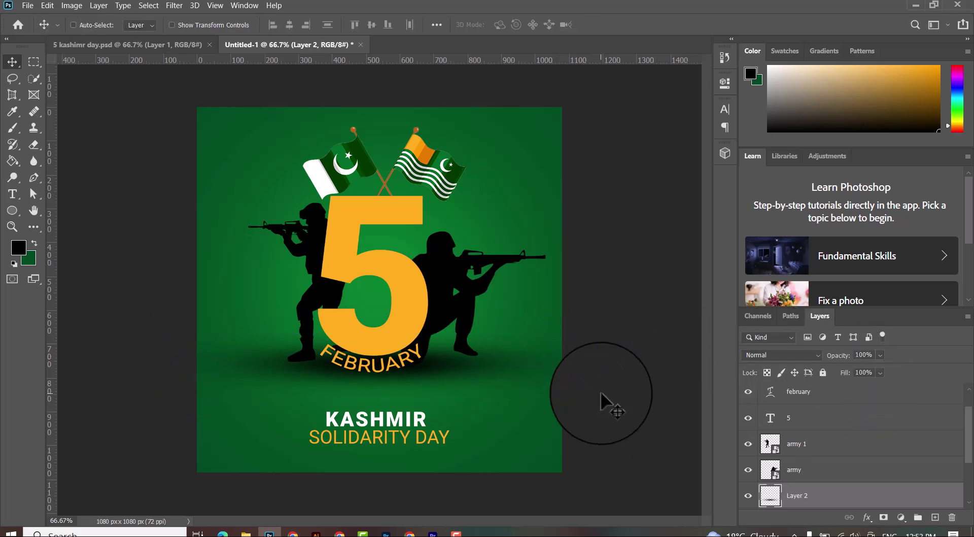
# - Lower the ground shadow layer's opacity to 86%
pyautogui.click(881, 355)
pyautogui.click(870, 368)
pyautogui.moveTo(869, 368); pyautogui.dragTo(881, 368)
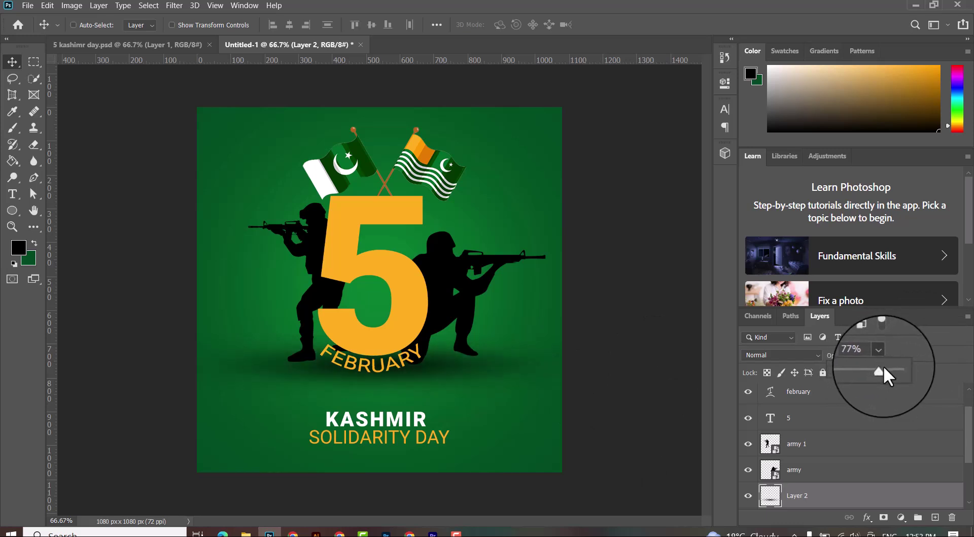
pyautogui.moveTo(881, 368); pyautogui.dragTo(885, 369)
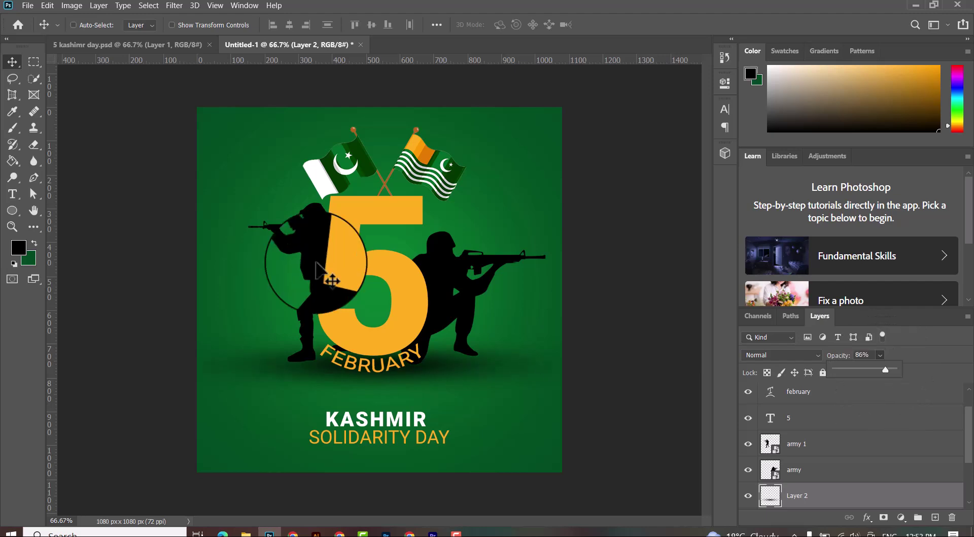
pyautogui.click(13, 62)
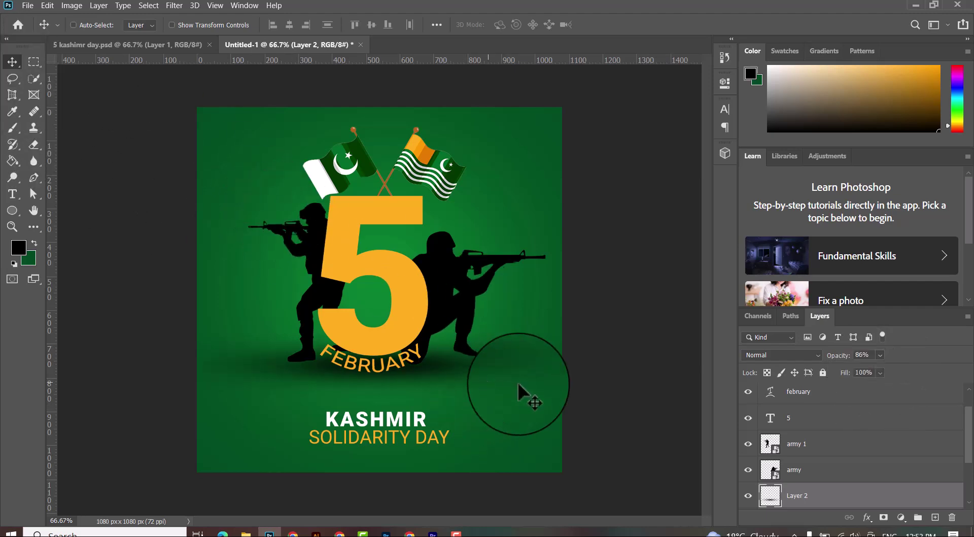
# - Apply Oil Paint to the Background layer with stylization 2.4, cleanliness 2.9, scale 1.2, bristle detail 10 and lighting enabled
pyautogui.rightClick(516, 410)
pyautogui.click(528, 416)
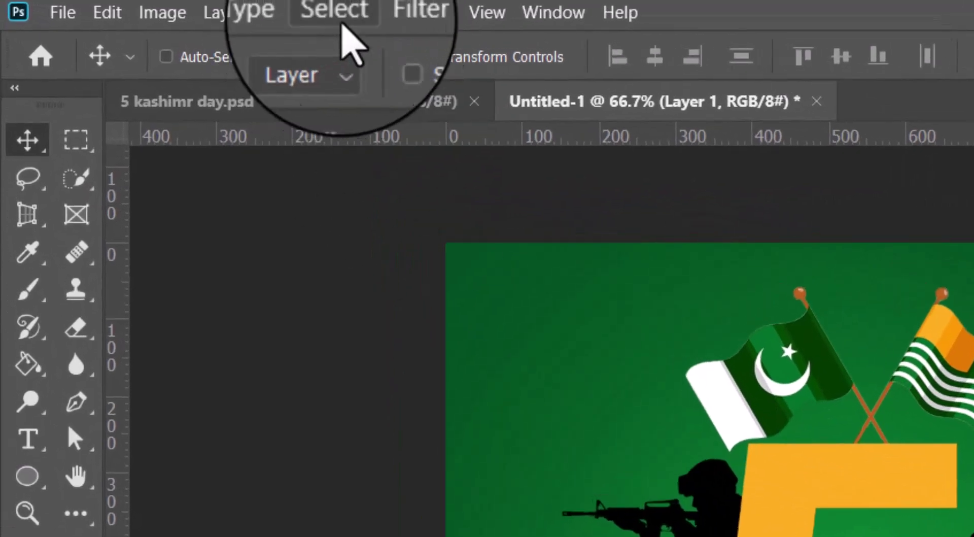
pyautogui.hotkey('alt', '[')
pyautogui.click(313, 10)
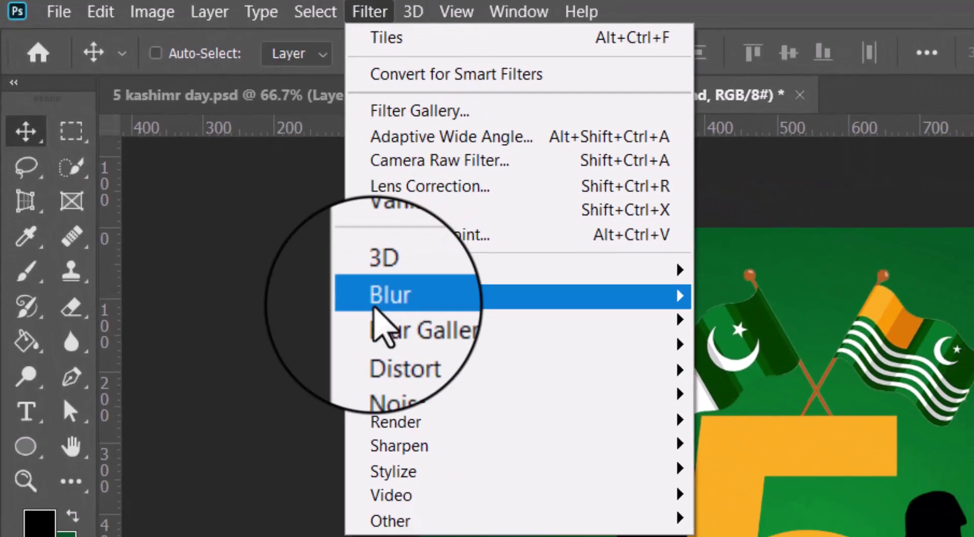
pyautogui.moveTo(338, 410)
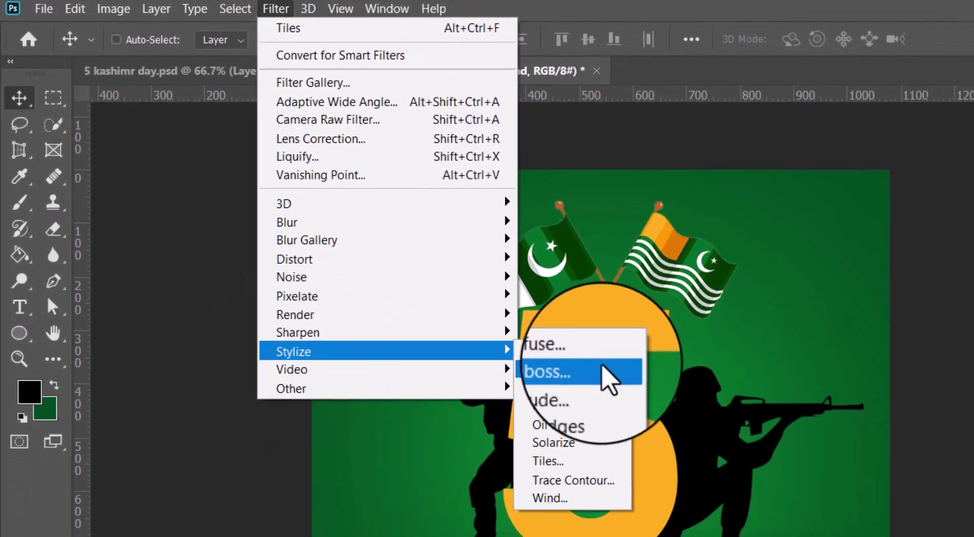
pyautogui.click(563, 423)
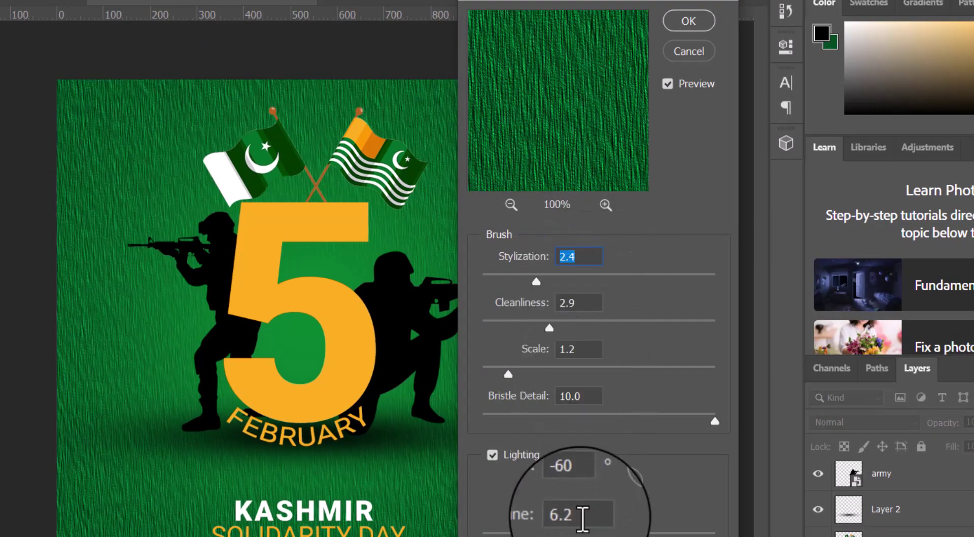
pyautogui.click(689, 20)
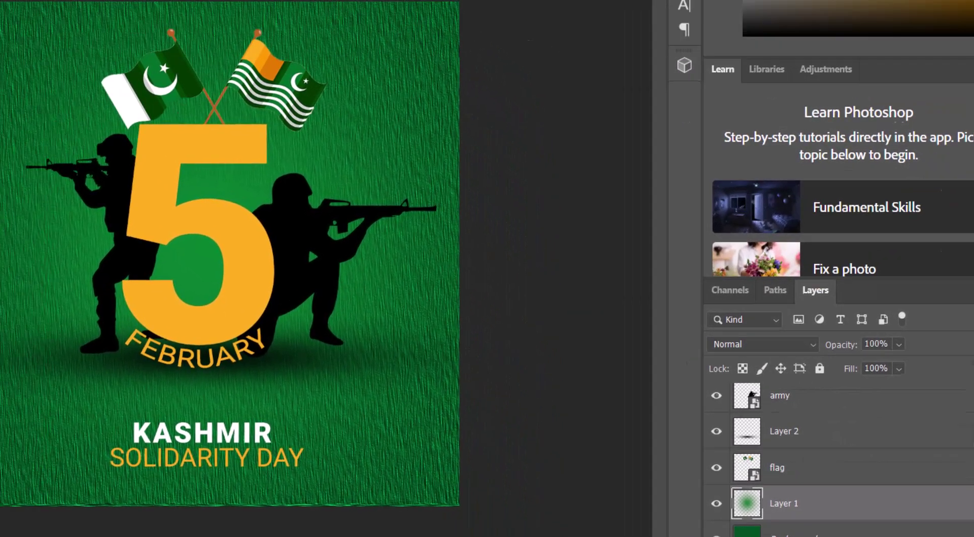
# - Apply the Tiles filter to the green glow on Layer 1 with 10 tiles, 10% maximum offset and background color fill
pyautogui.click(388, 9)
pyautogui.moveTo(223, 306)
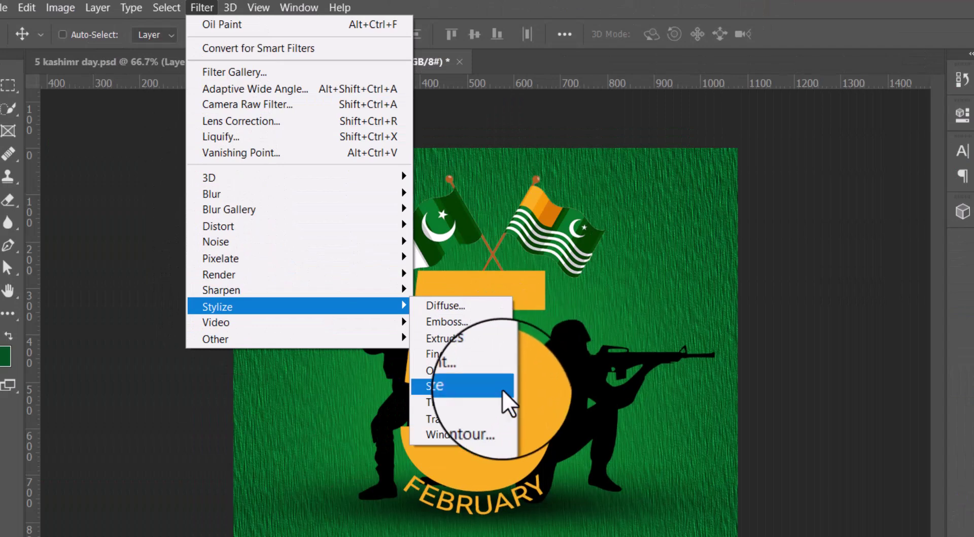
pyautogui.click(451, 400)
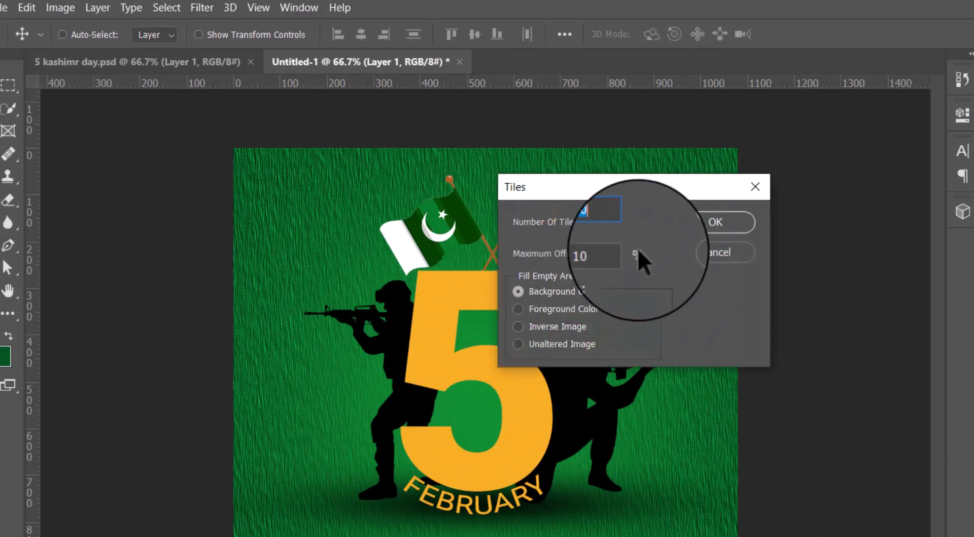
pyautogui.click(716, 221)
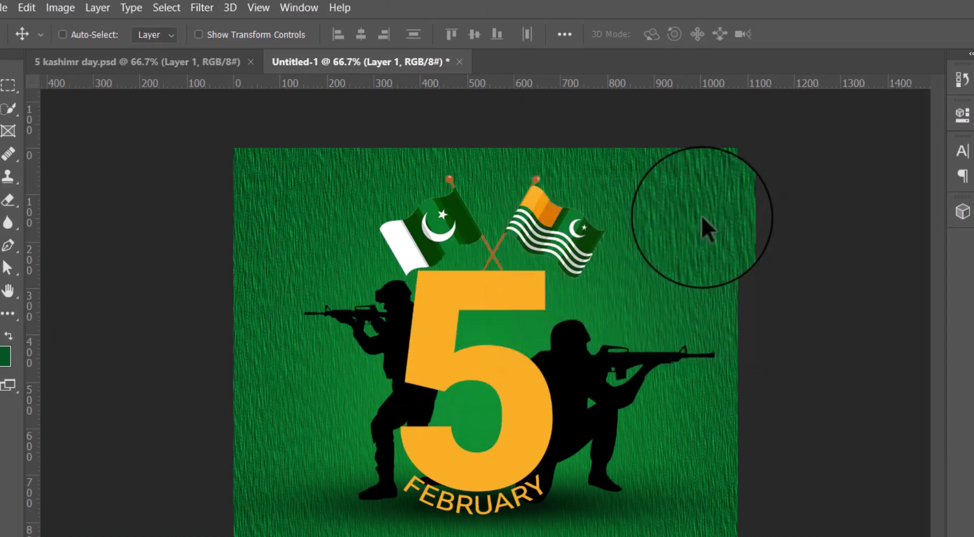
# - Convert the large 5 to a smart object and apply Tiles with 10 tiles, 10% maximum offset and background color fill
pyautogui.rightClick(508, 377)
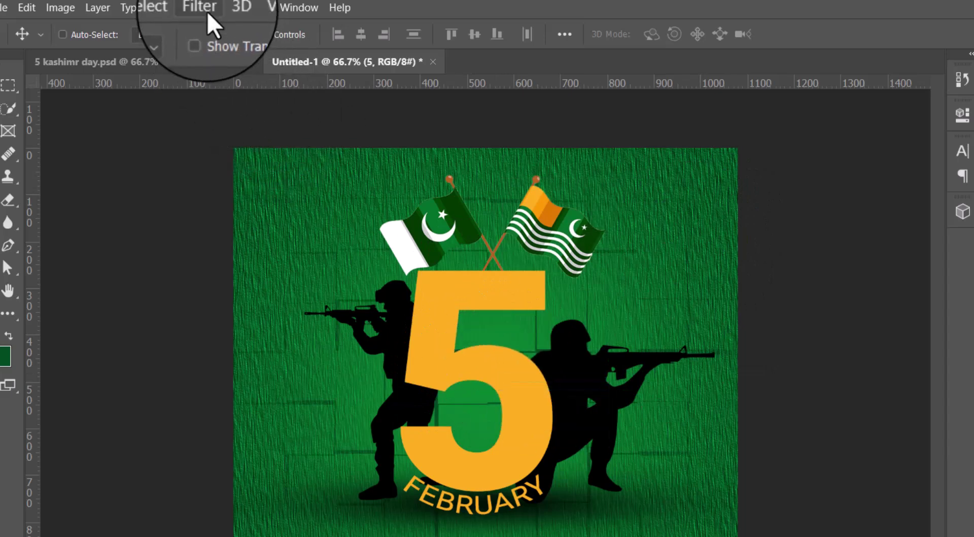
pyautogui.click(202, 8)
pyautogui.moveTo(320, 305)
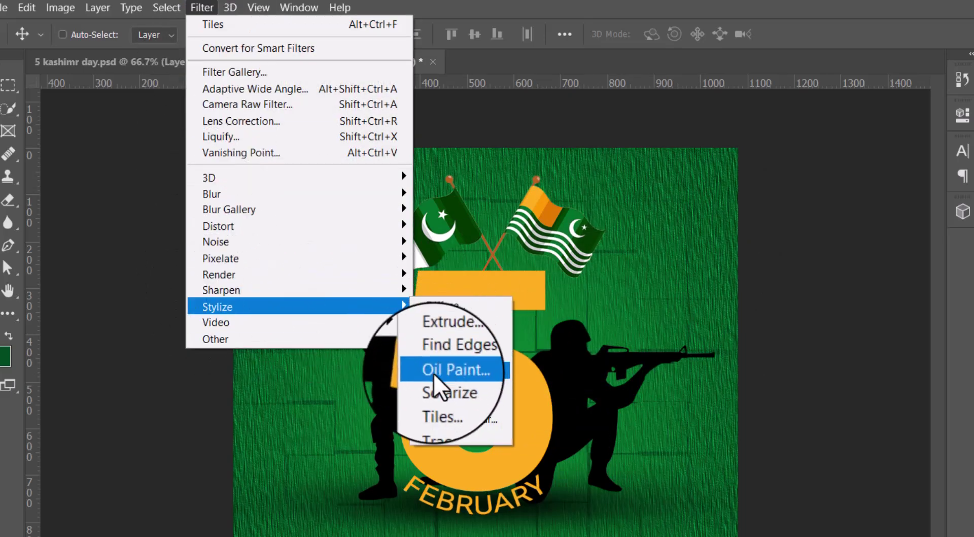
pyautogui.click(436, 403)
pyautogui.click(658, 296)
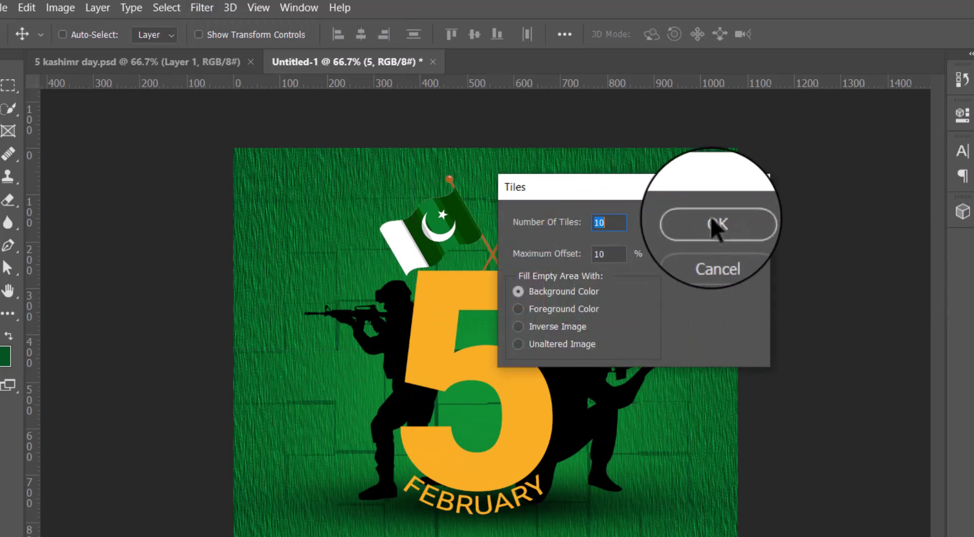
pyautogui.click(726, 223)
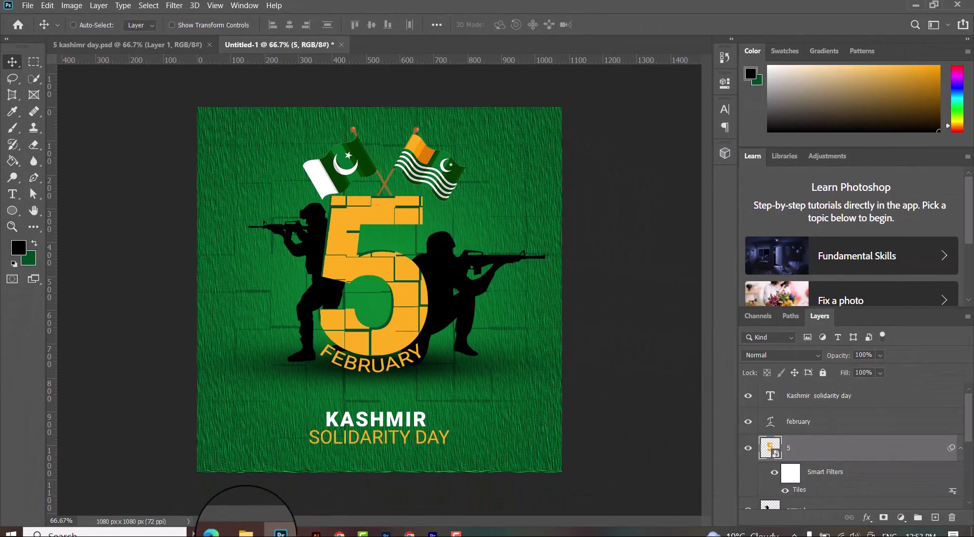
# - Place the bird image from the kashmir day folder, scaled to about 17%, on the upper edge of the 5 beneath the flags
pyautogui.click(246, 531)
pyautogui.click(330, 187)
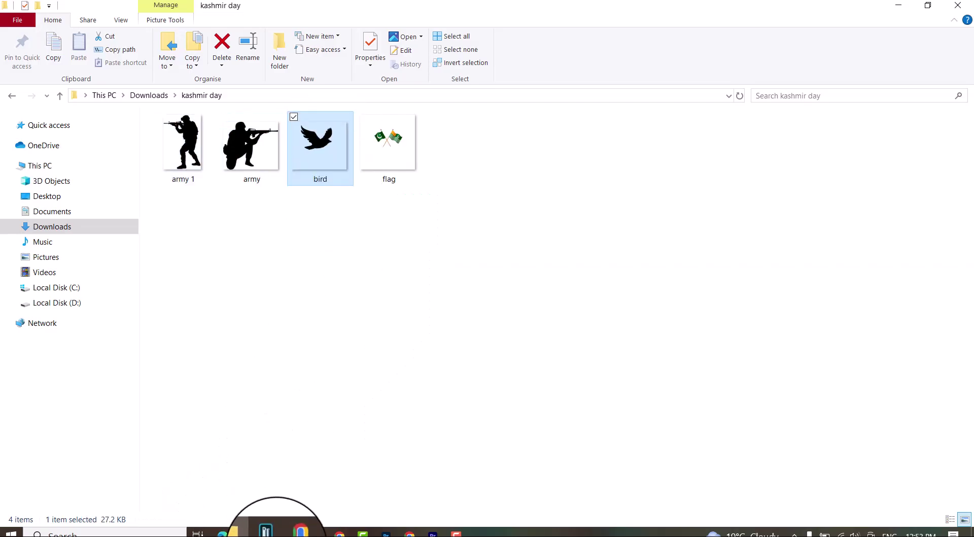
pyautogui.click(269, 532)
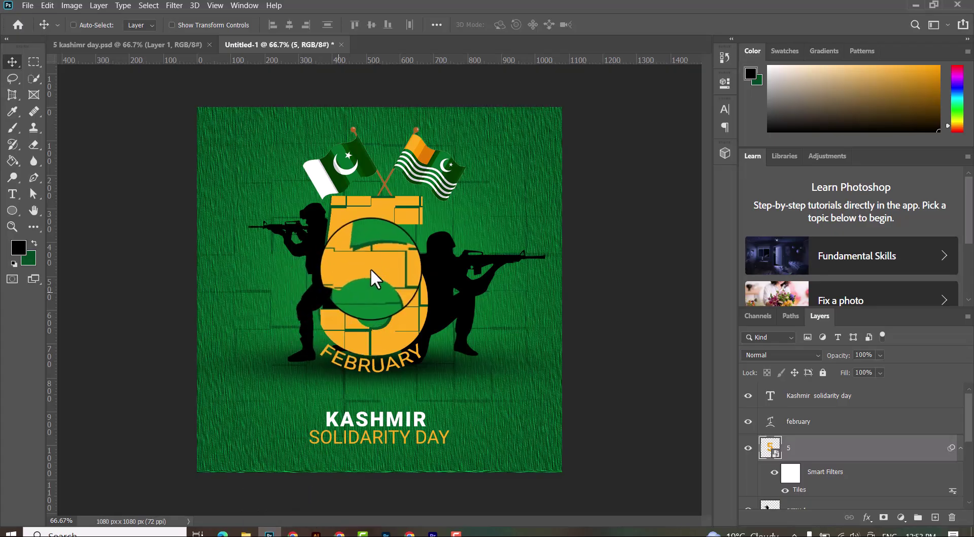
pyautogui.moveTo(370, 269); pyautogui.dragTo(372, 274)
pyautogui.moveTo(560, 131); pyautogui.dragTo(405, 189)
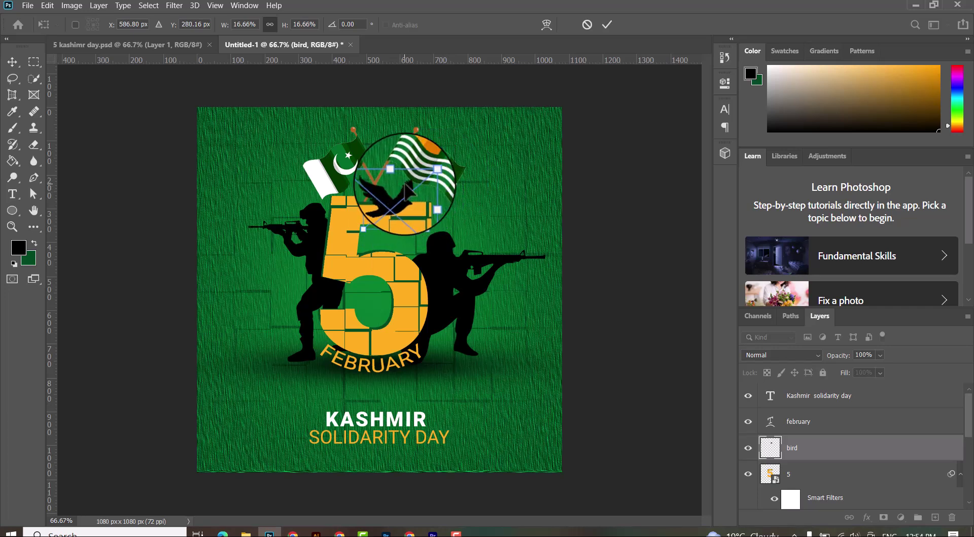
pyautogui.press('Return')
# - Add a white Color Overlay at 100% opacity to the bird layer
pyautogui.rightClick(878, 451)
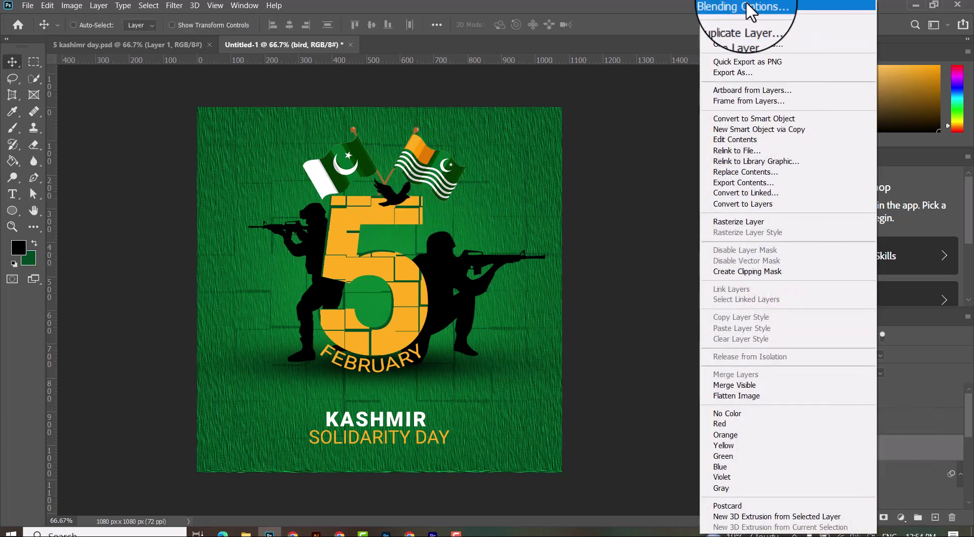
pyautogui.press('Escape')
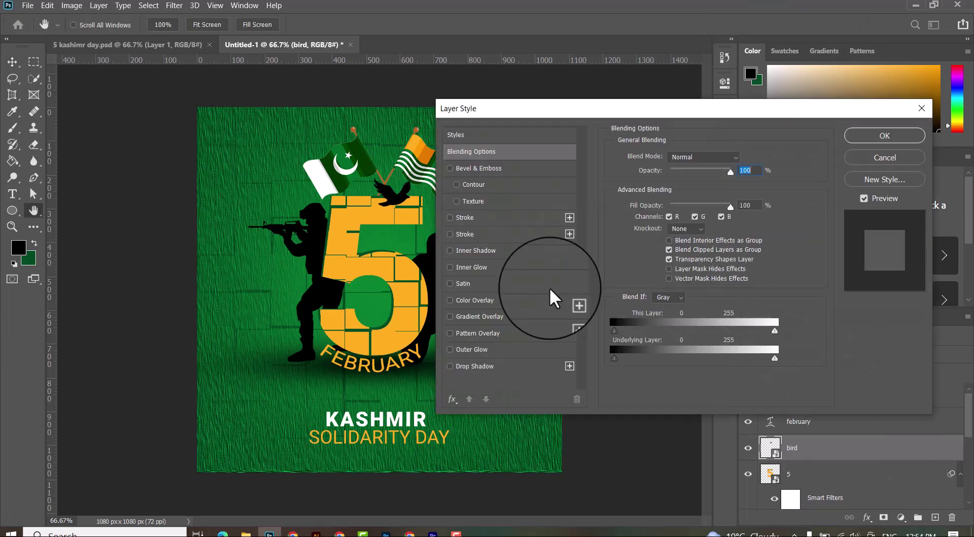
pyautogui.click(475, 299)
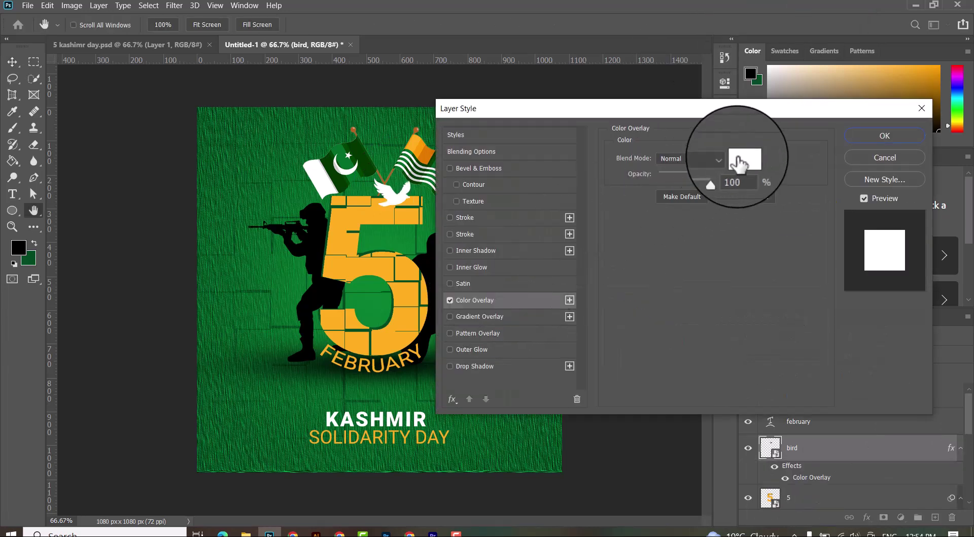
pyautogui.click(887, 138)
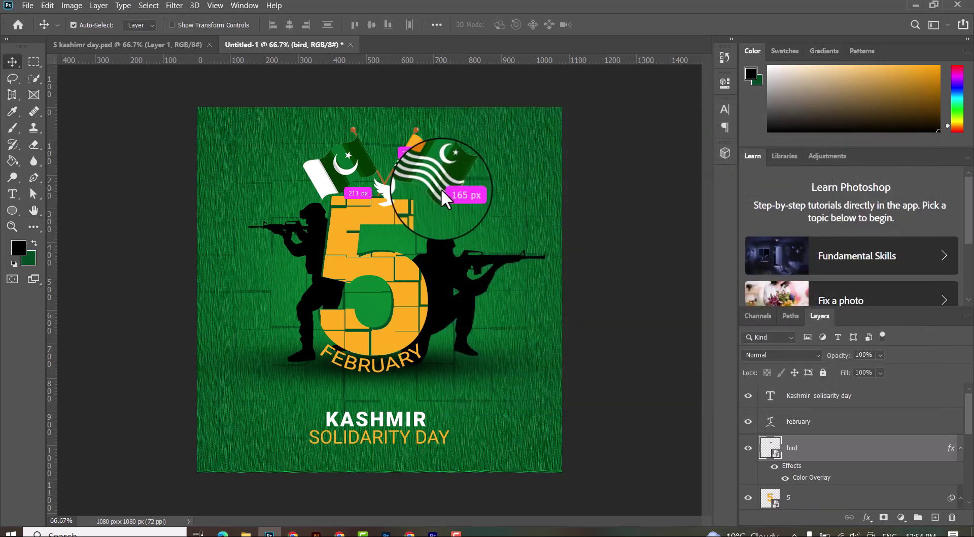
# - Scale the white bird to about 14% and duplicate it onto the upper part of the 5
pyautogui.hotkey('ctrl', 't')
pyautogui.moveTo(427, 174); pyautogui.dragTo(370, 217)
pyautogui.press('Return')
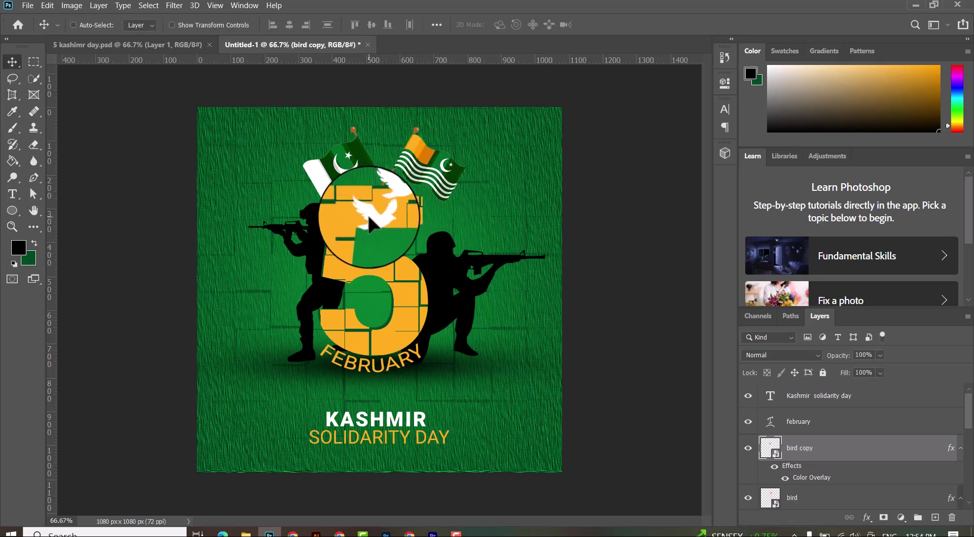
# - Flip the bird copy horizontally and move it up beside the top of the Pakistan flag
pyautogui.hotkey('ctrl', 't')
pyautogui.rightClick(378, 212)
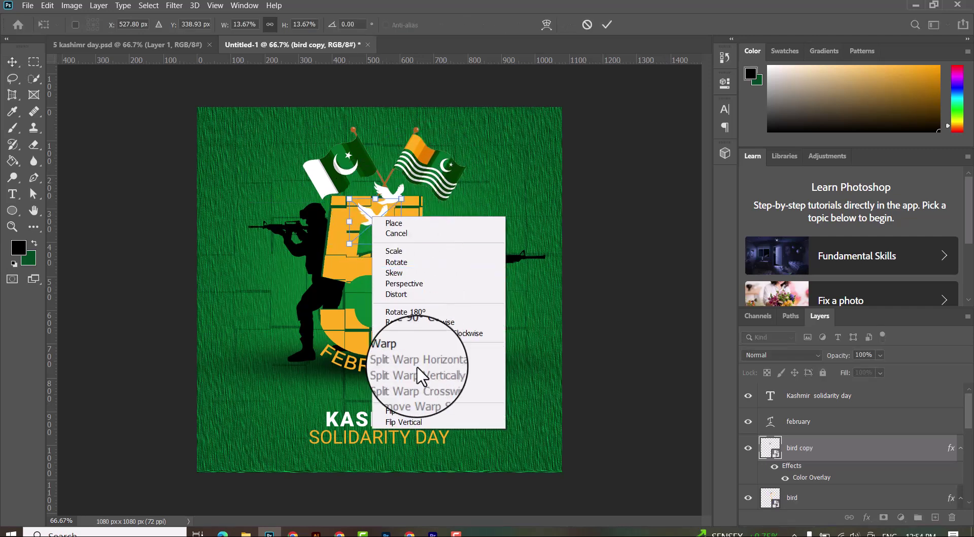
pyautogui.click(420, 469)
pyautogui.moveTo(401, 215); pyautogui.dragTo(370, 147)
pyautogui.press('Return')
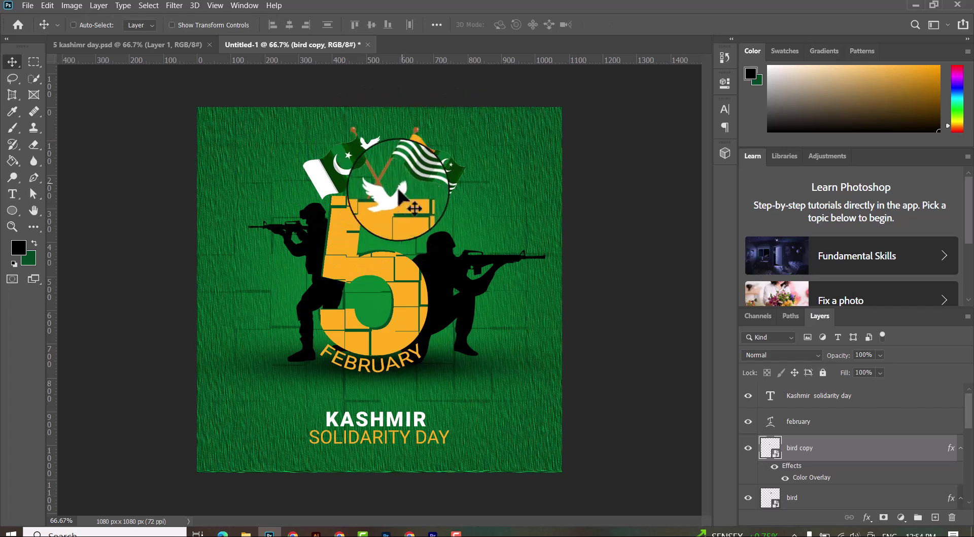
pyautogui.moveTo(355, 282); pyautogui.dragTo(431, 365)
pyautogui.hotkey('ctrl', '+')
pyautogui.scroll(-1, 456, 398)
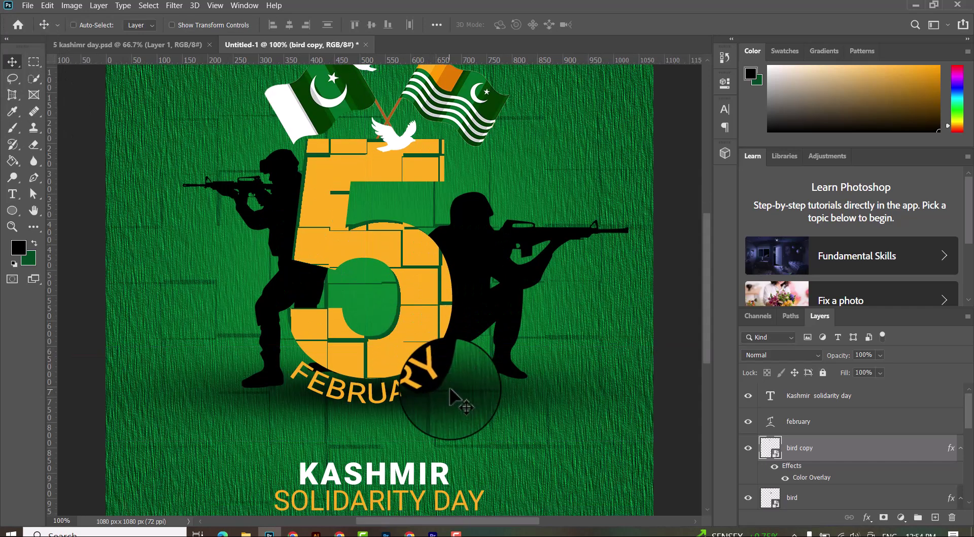